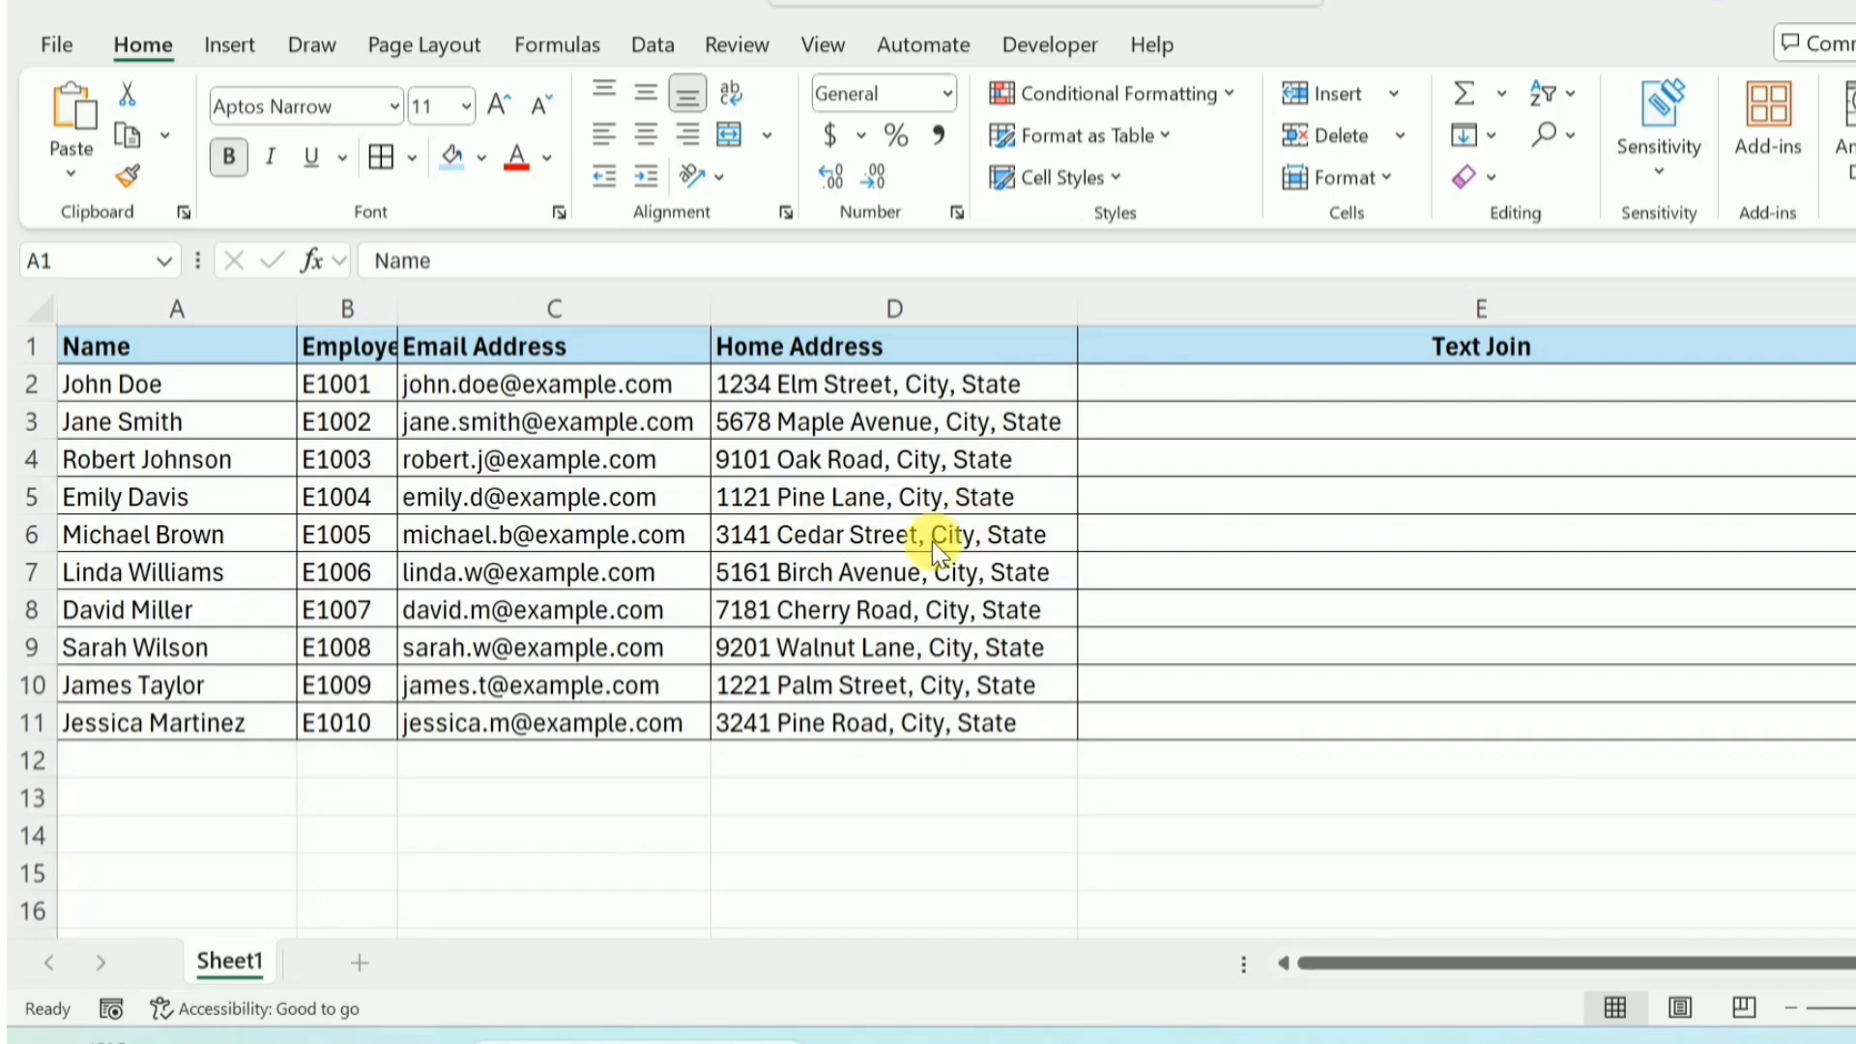
# - Enter =TEXTJOIN(", ",TRUE,A2:A11) in cell E2 to join all the names, ignoring empty cells
pyautogui.click(1196, 387)
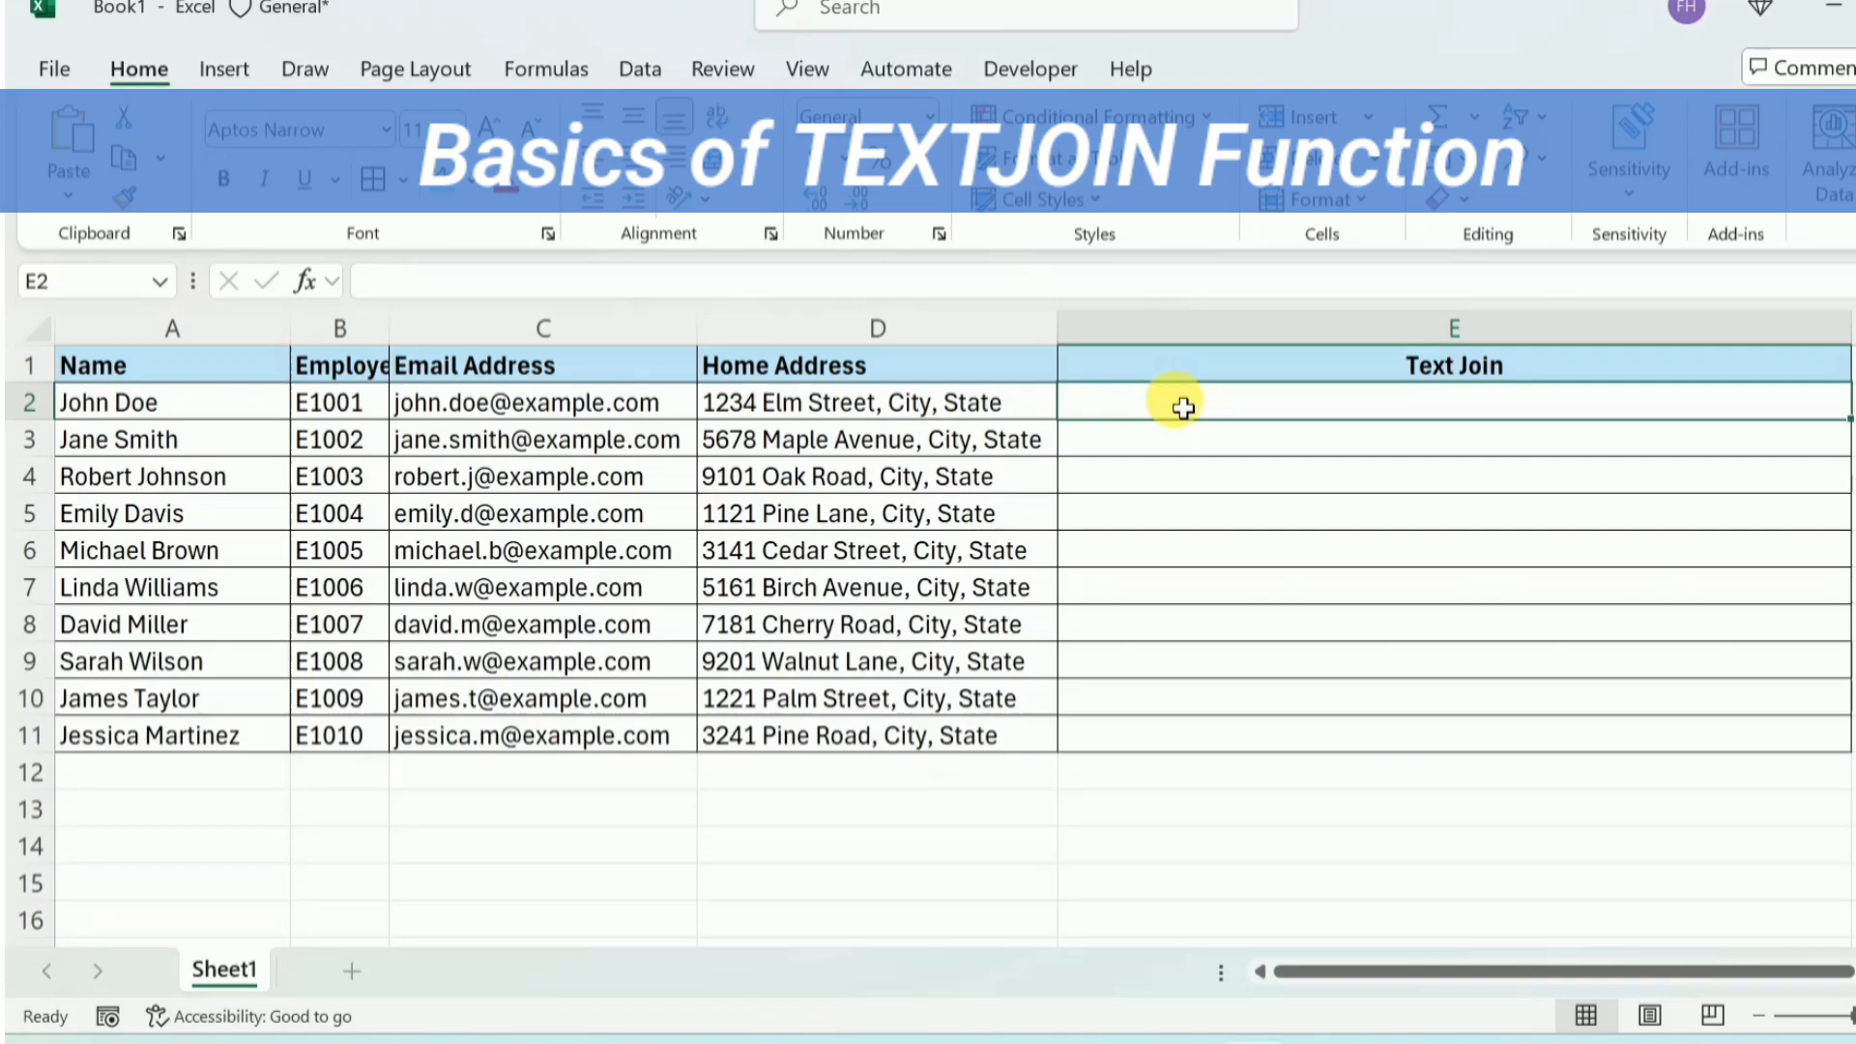
pyautogui.write('=')
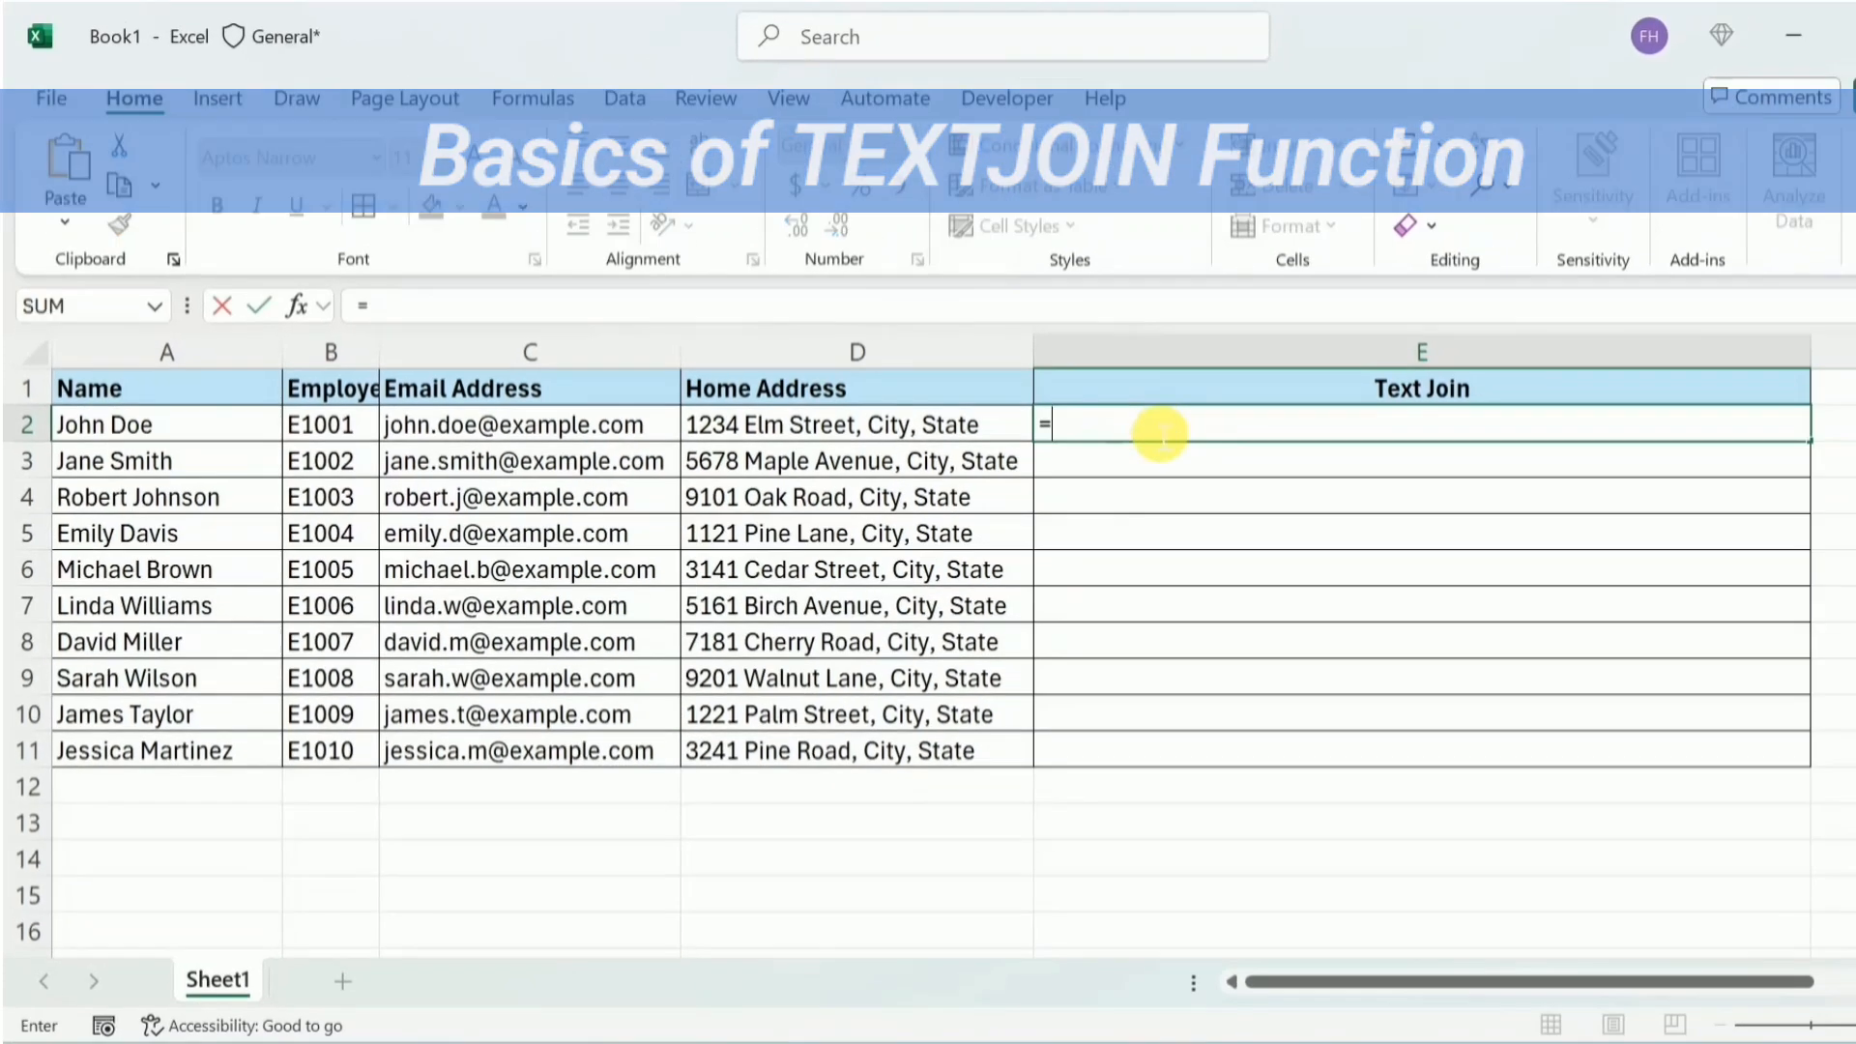
pyautogui.write('textjo')
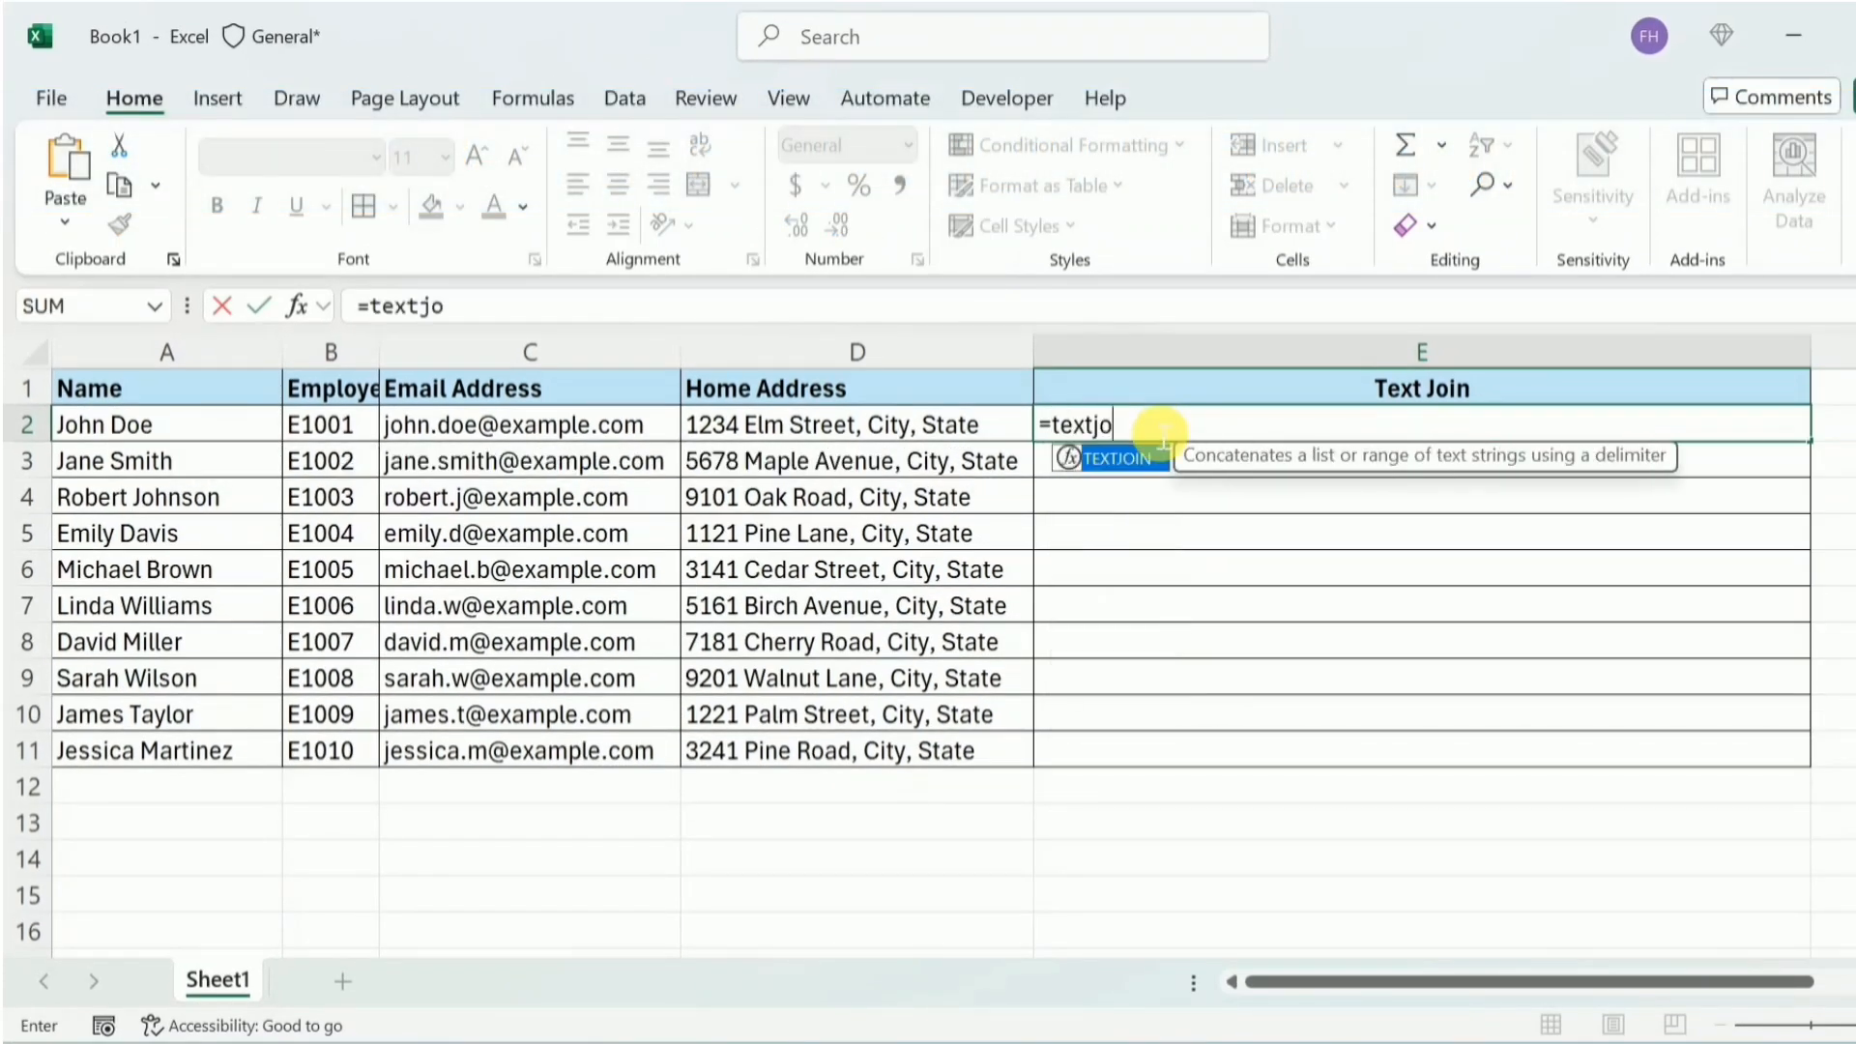
pyautogui.press('Tab')
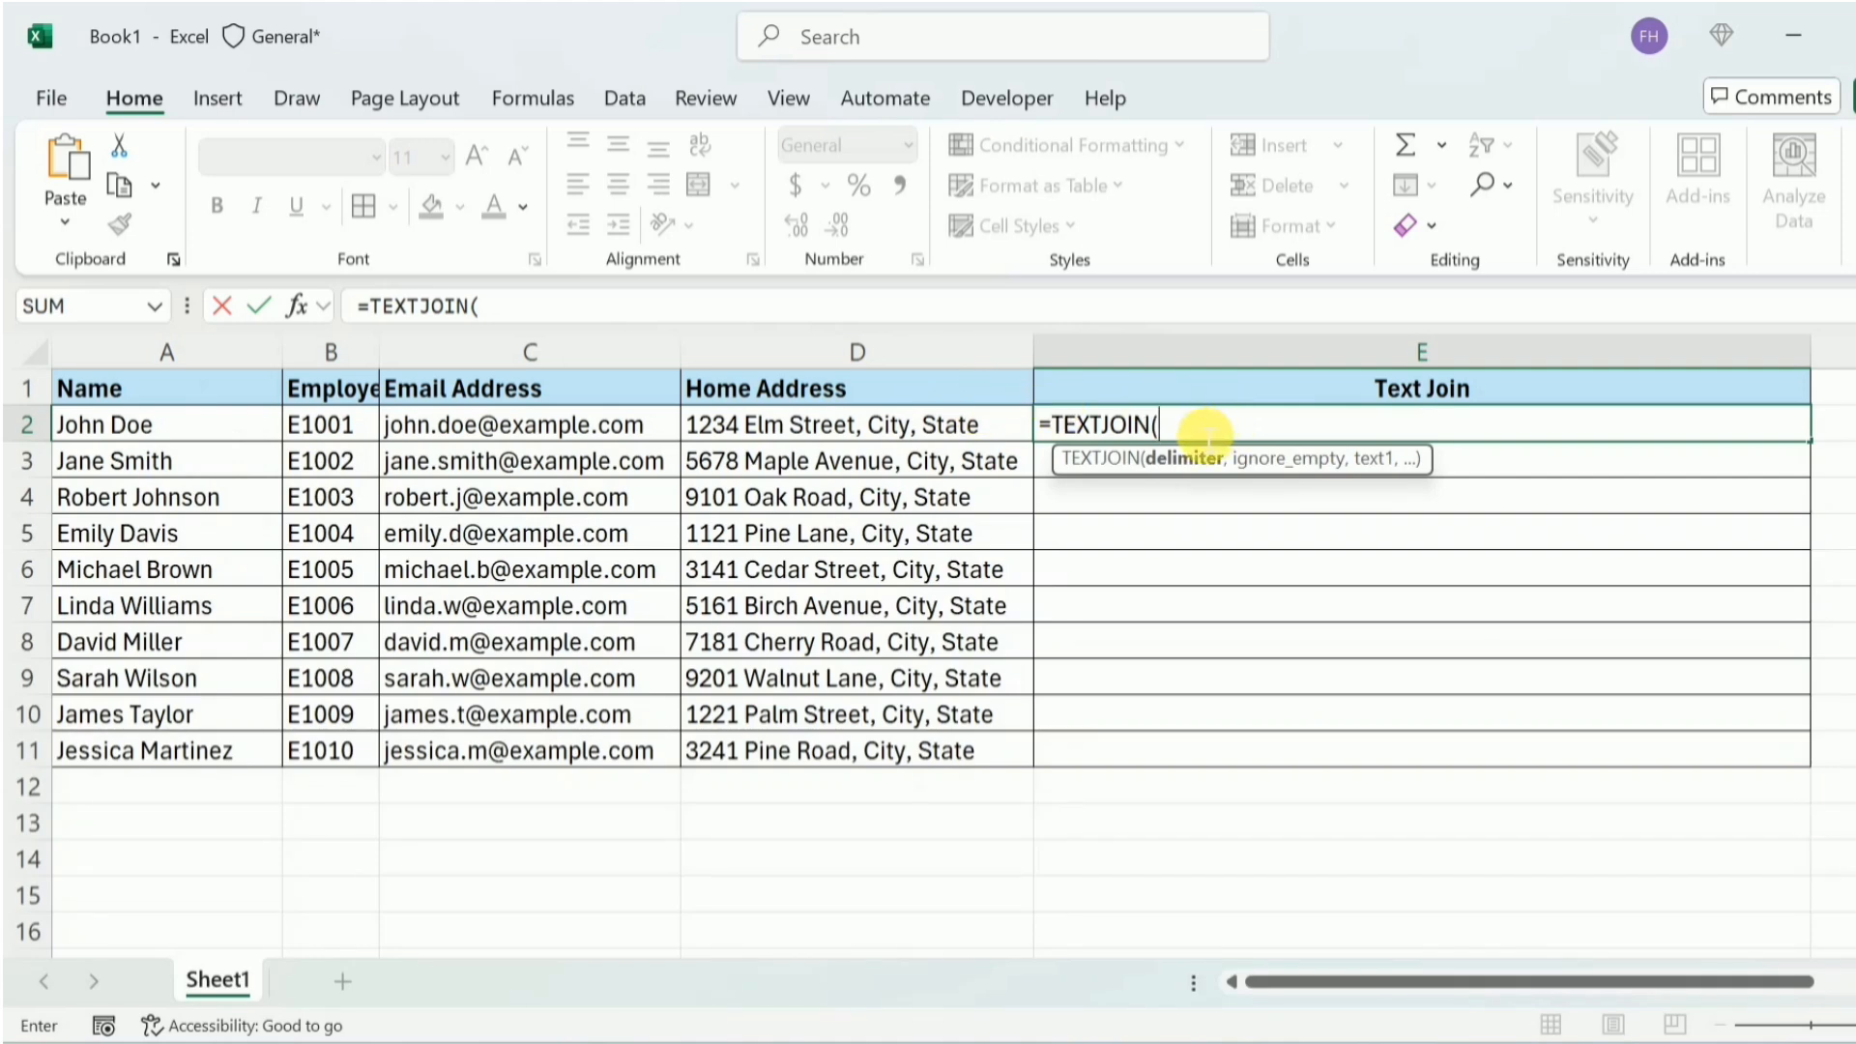
pyautogui.write('", ",')
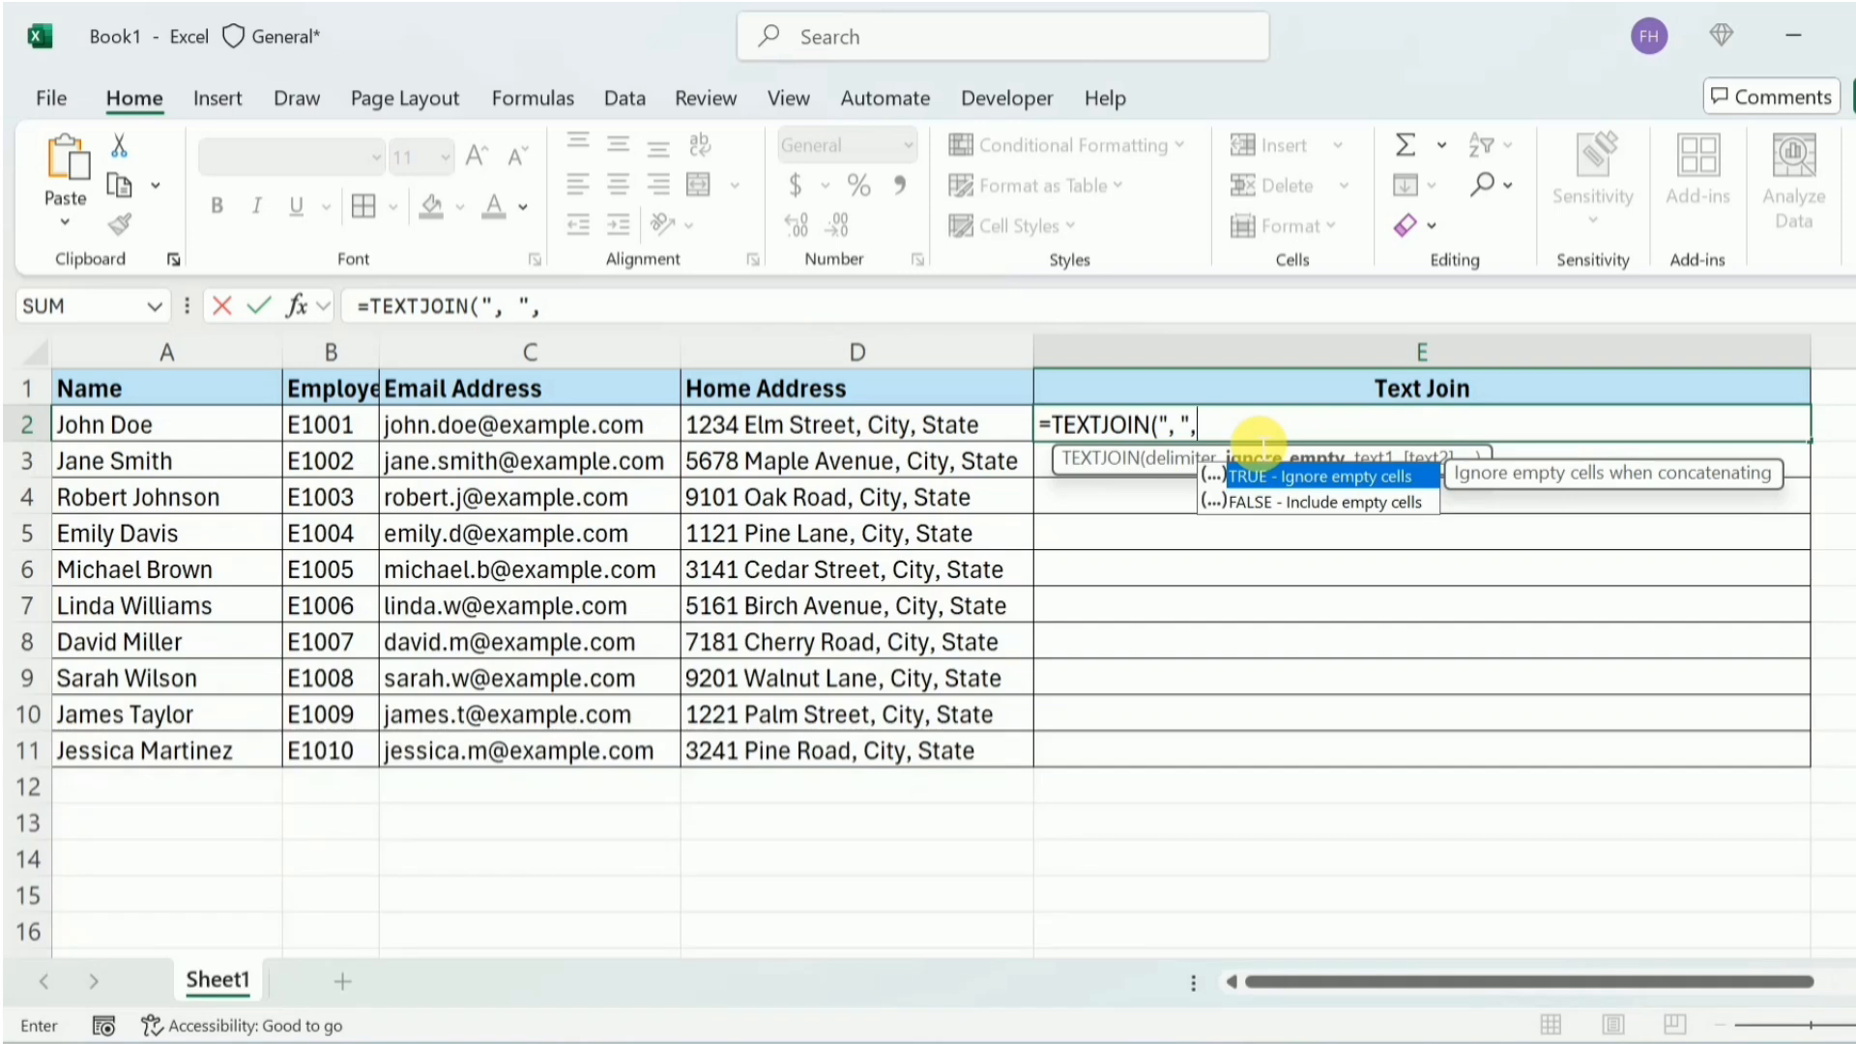
pyautogui.write('Tr')
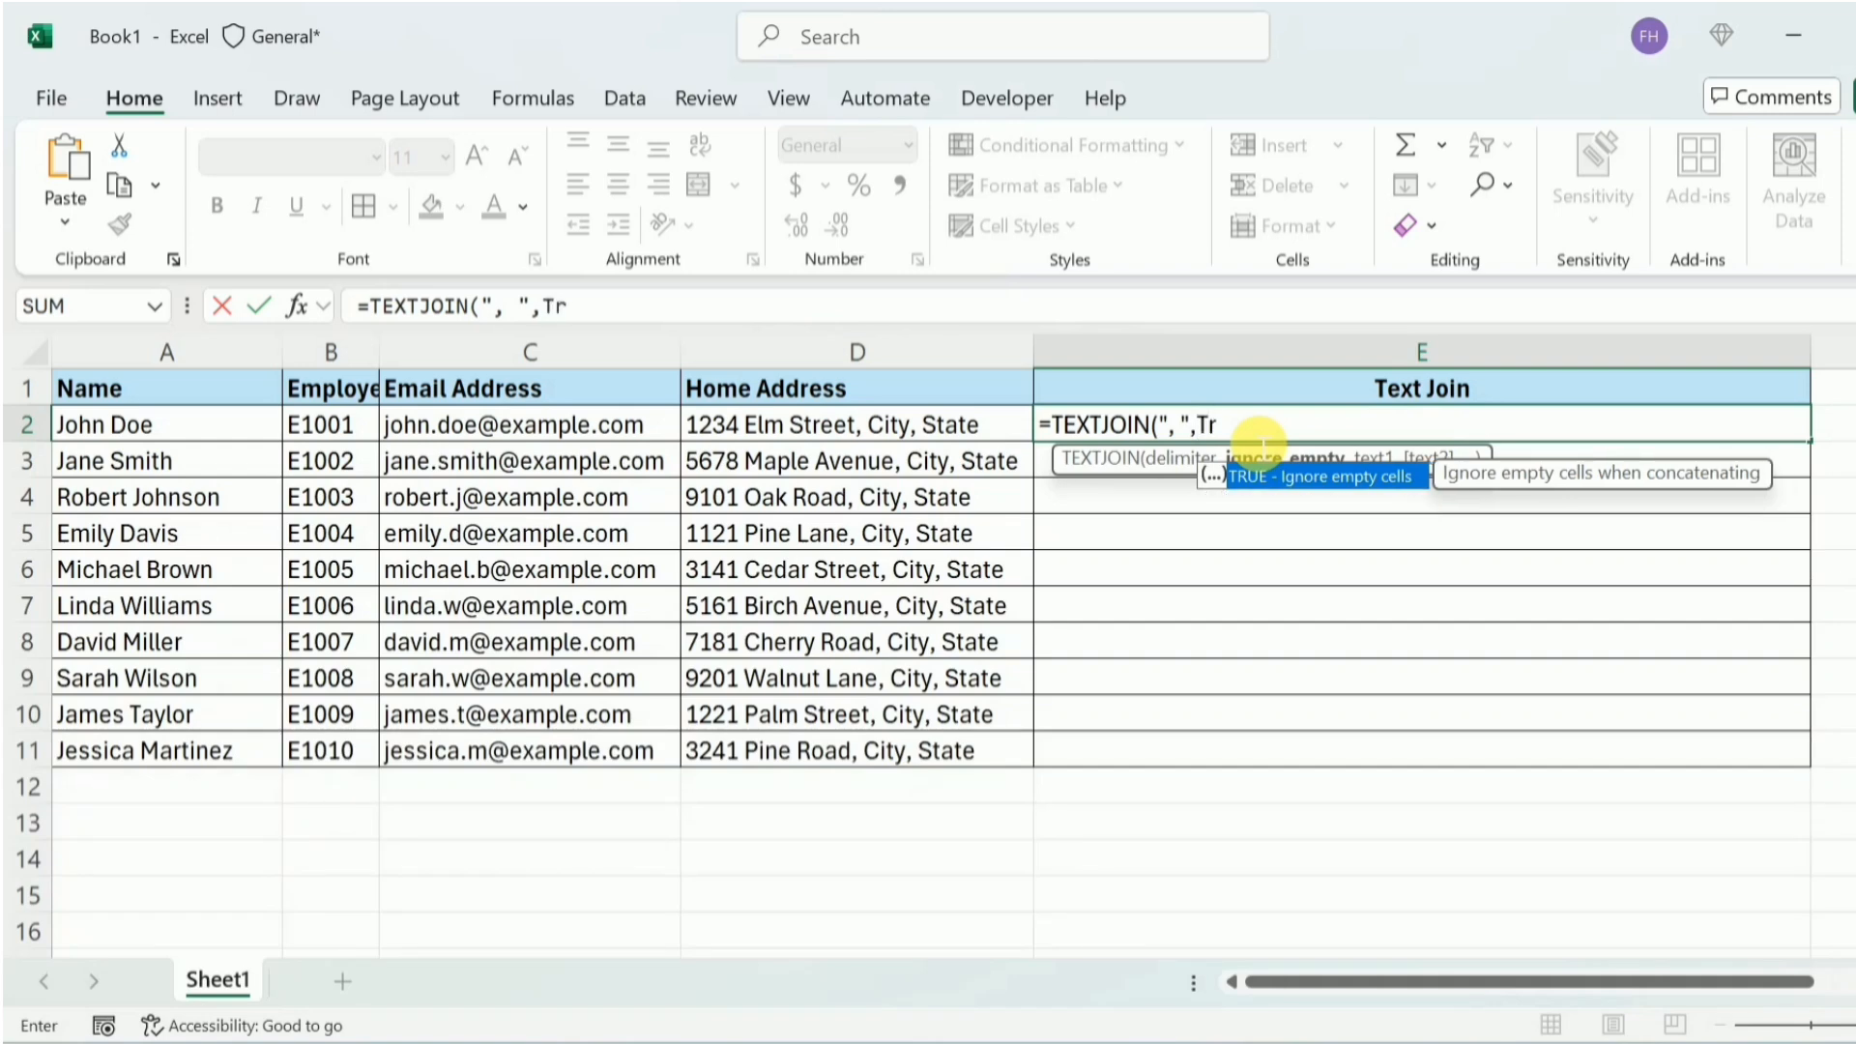
pyautogui.press('Tab')
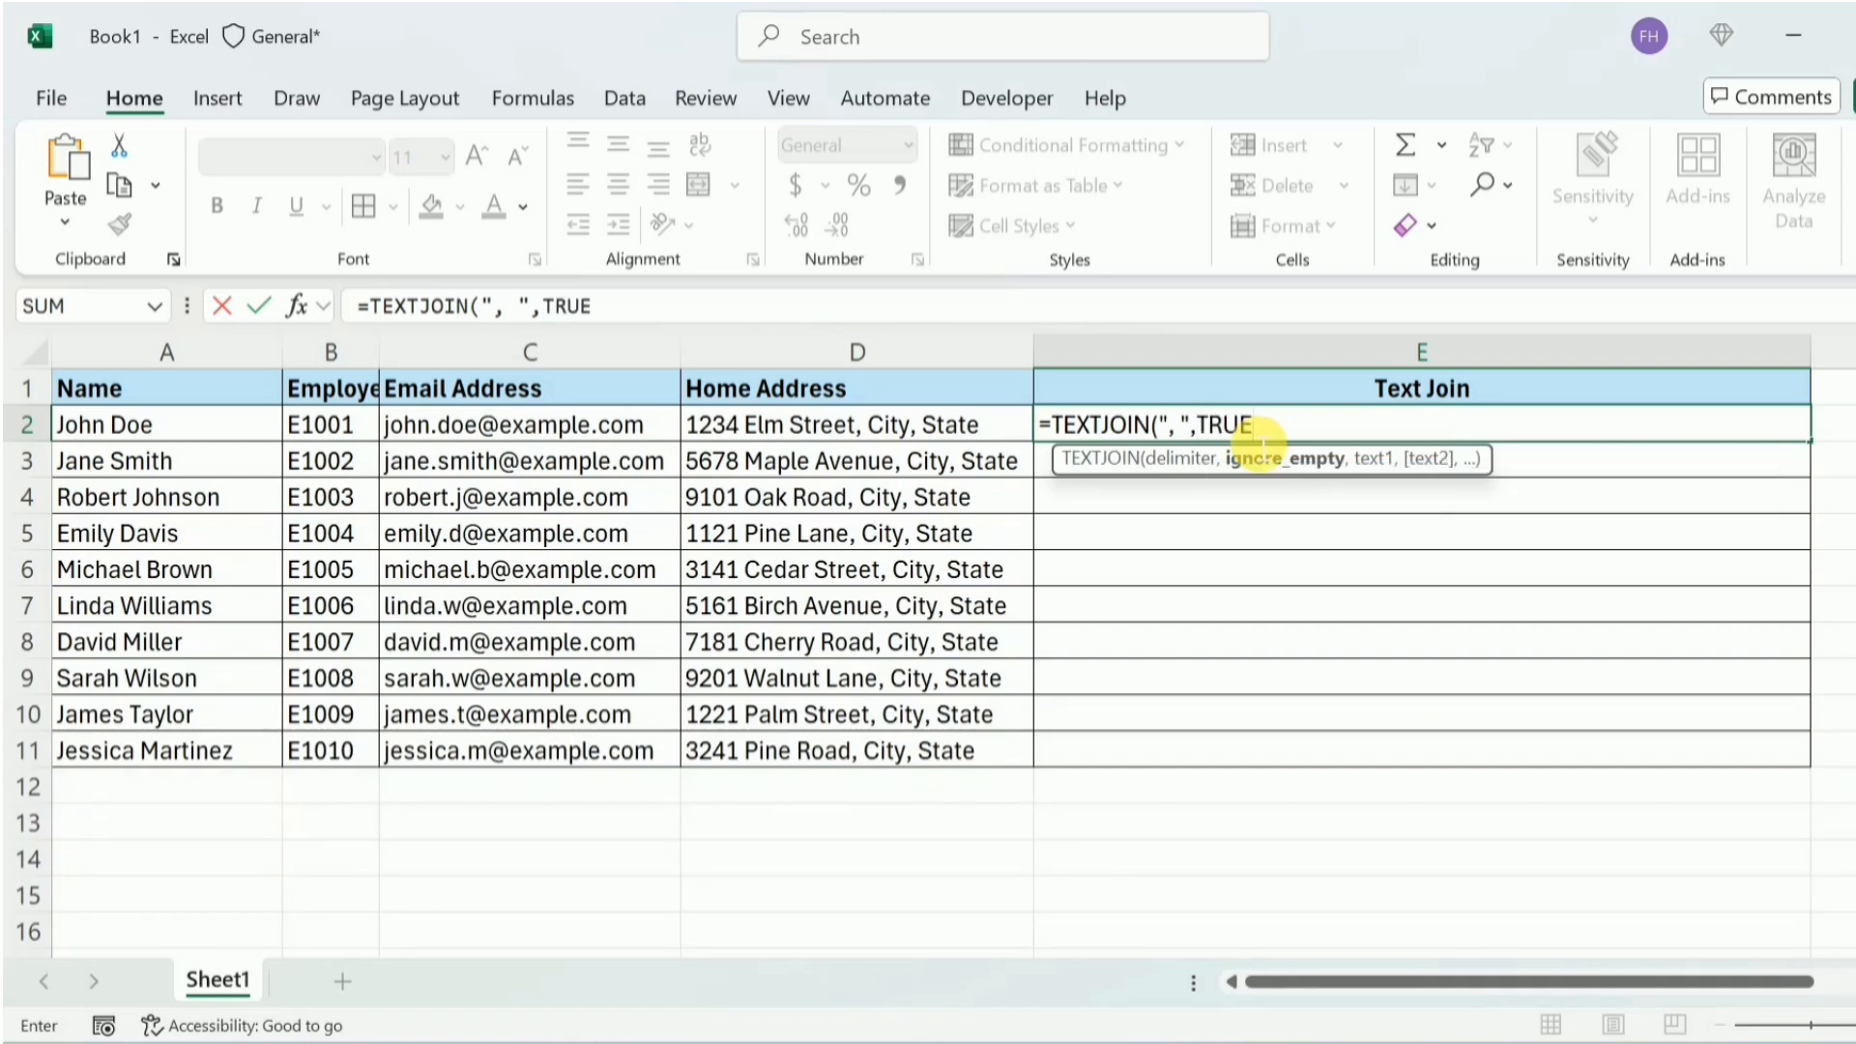
pyautogui.write(',')
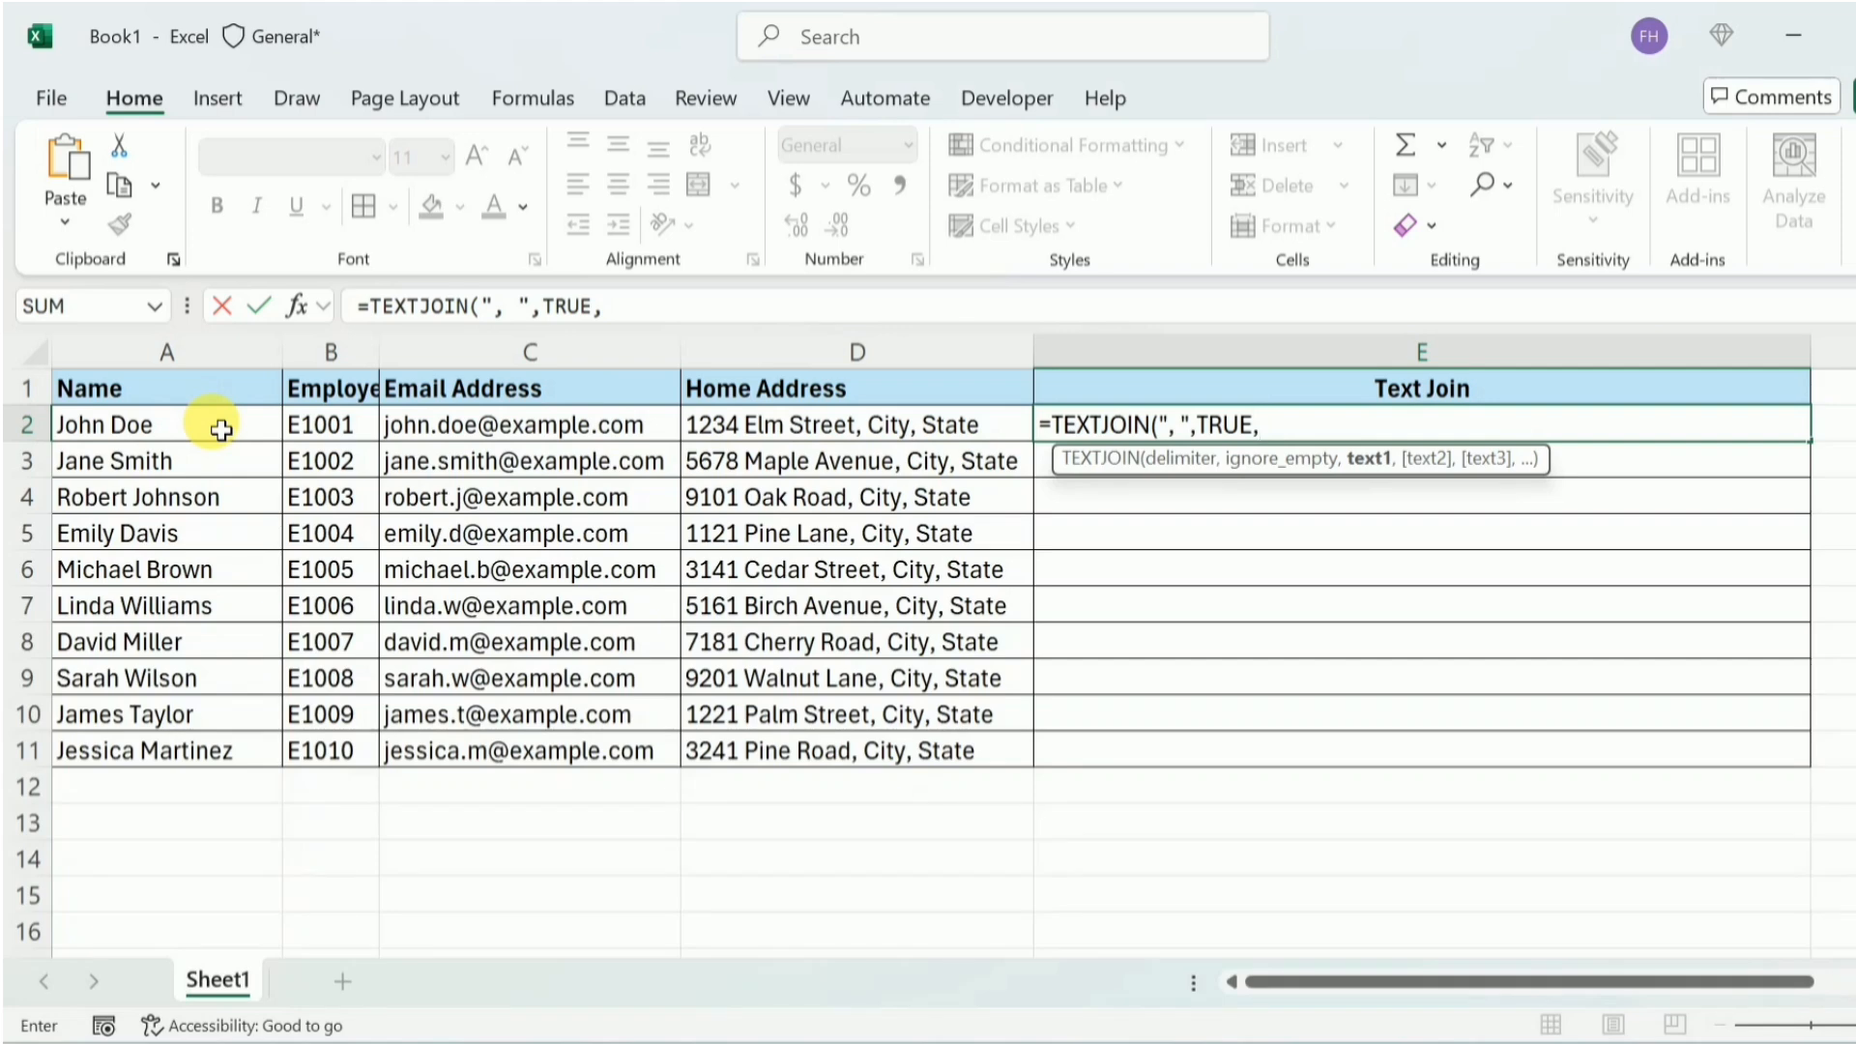
pyautogui.moveTo(215, 425); pyautogui.dragTo(227, 753)
pyautogui.write(')')
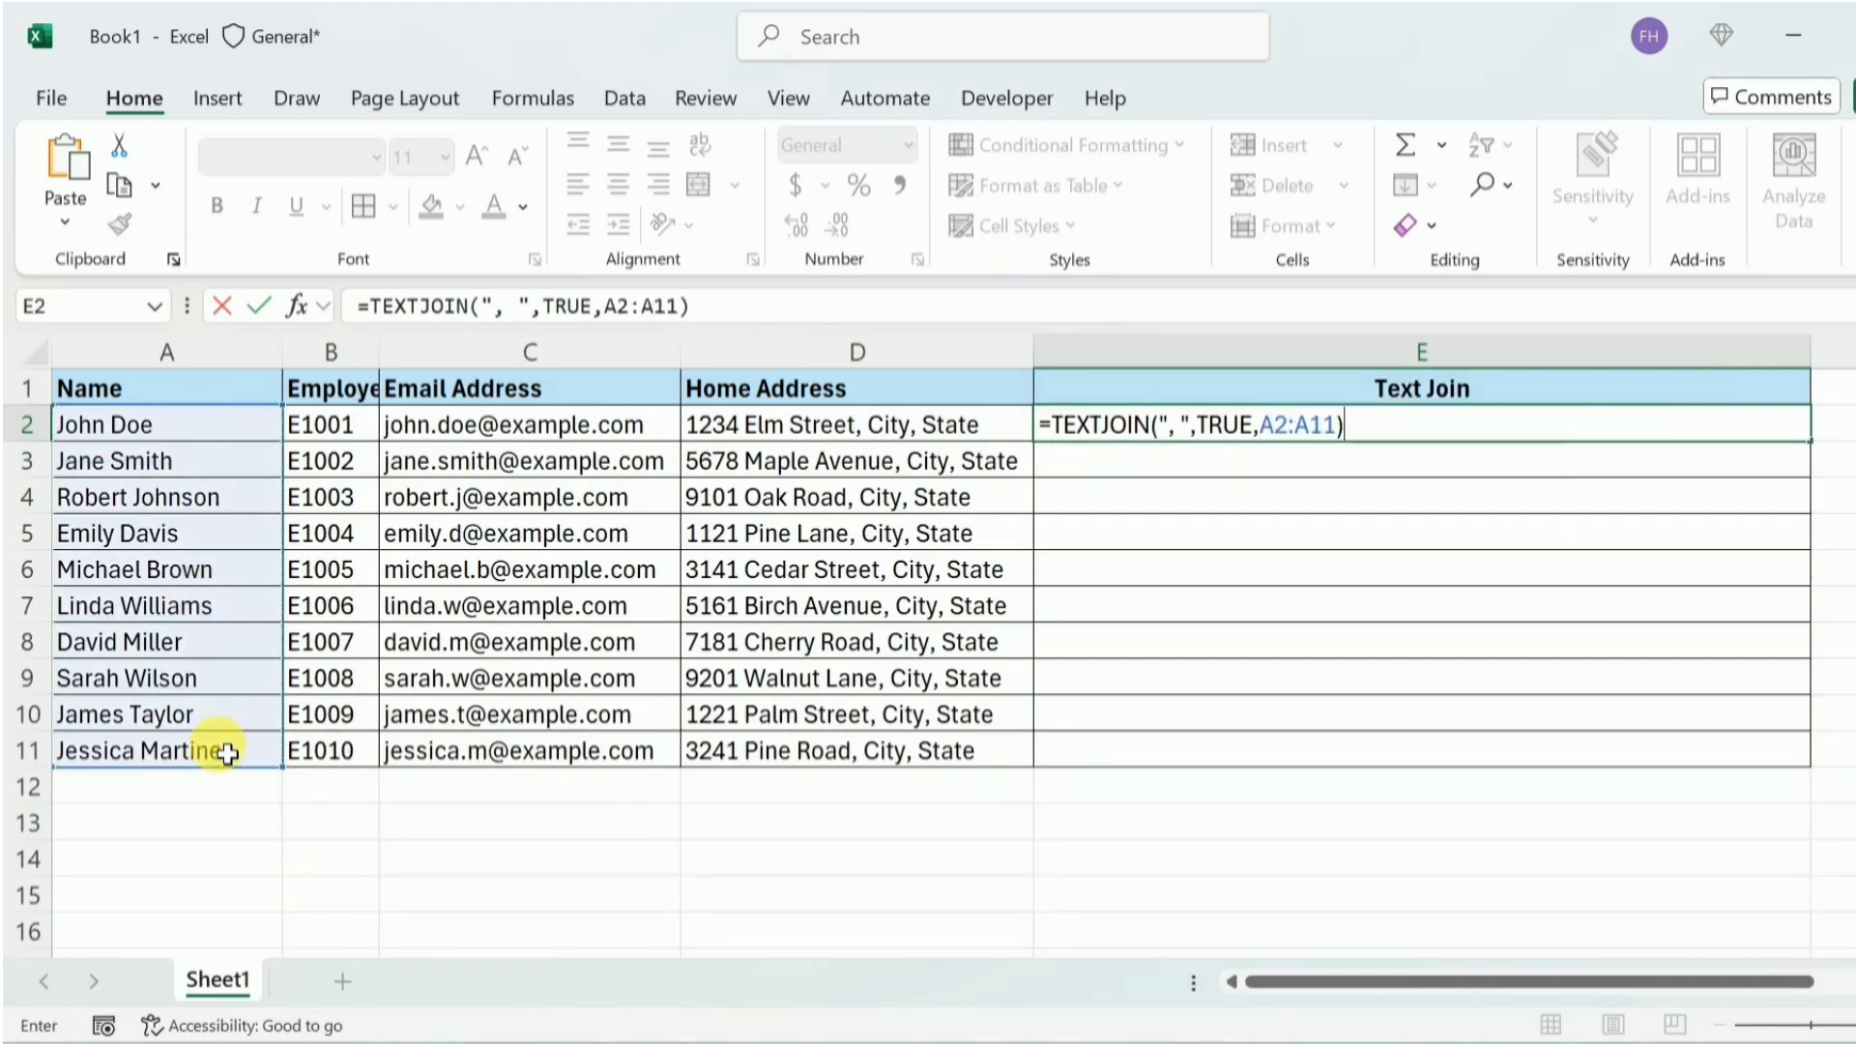
pyautogui.press('Return')
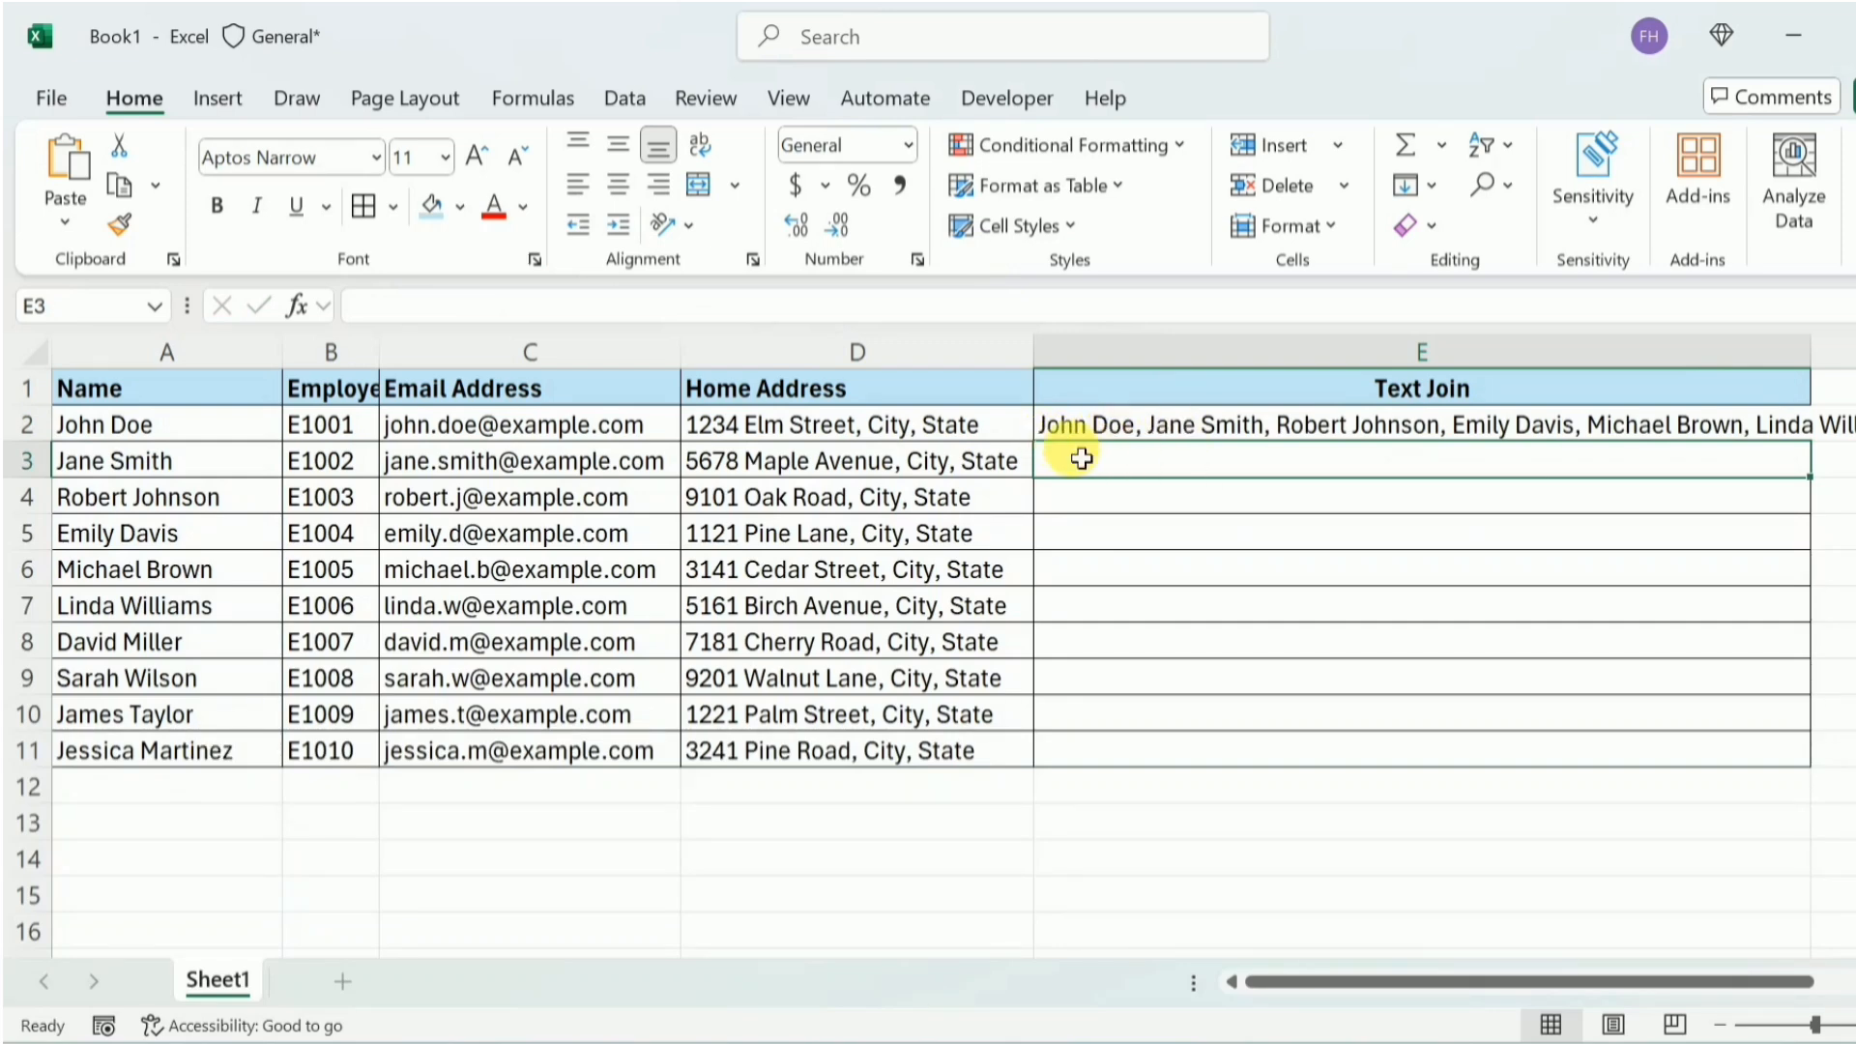
# - Change the text range in E2's TEXTJOIN formula to the email addresses in C2:C11
pyautogui.click(1266, 439)
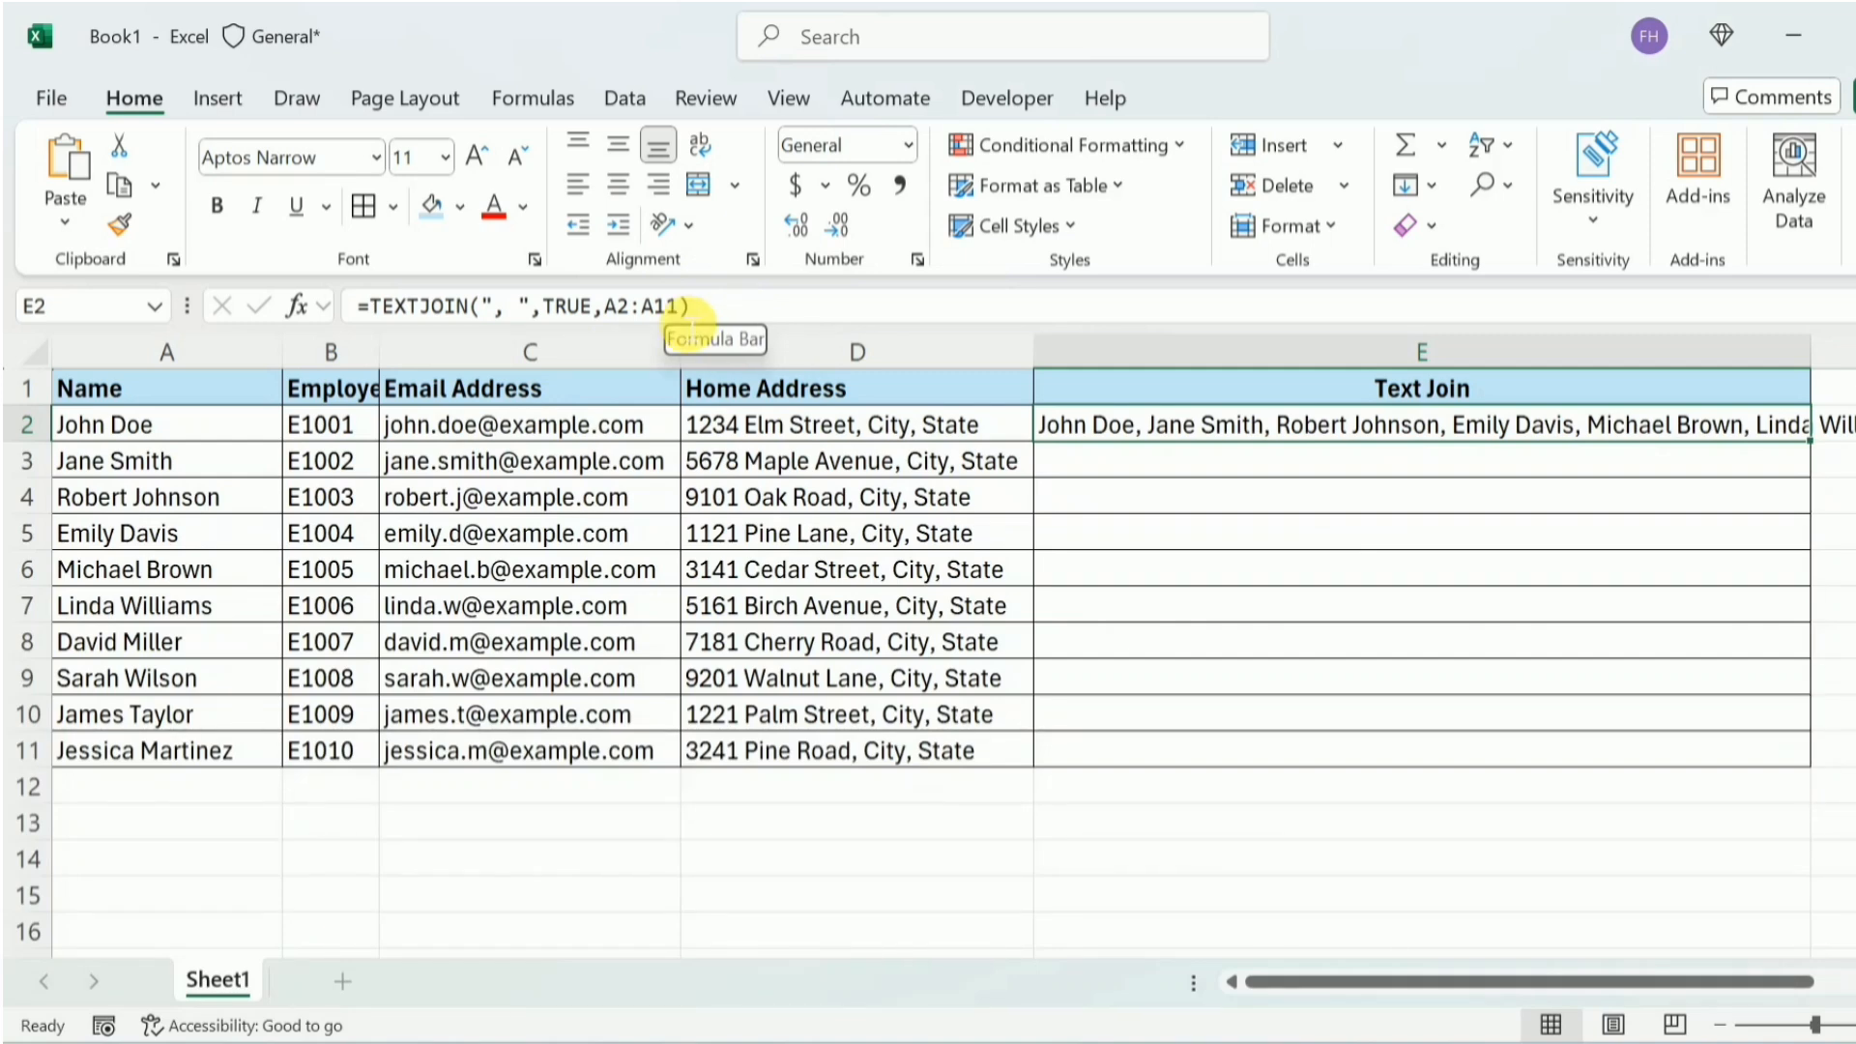
pyautogui.click(685, 307)
pyautogui.press('BackSpace')
pyautogui.press('BackSpace')
pyautogui.press('BackSpace')
pyautogui.press('BackSpace')
pyautogui.press('BackSpace')
pyautogui.press('BackSpace')
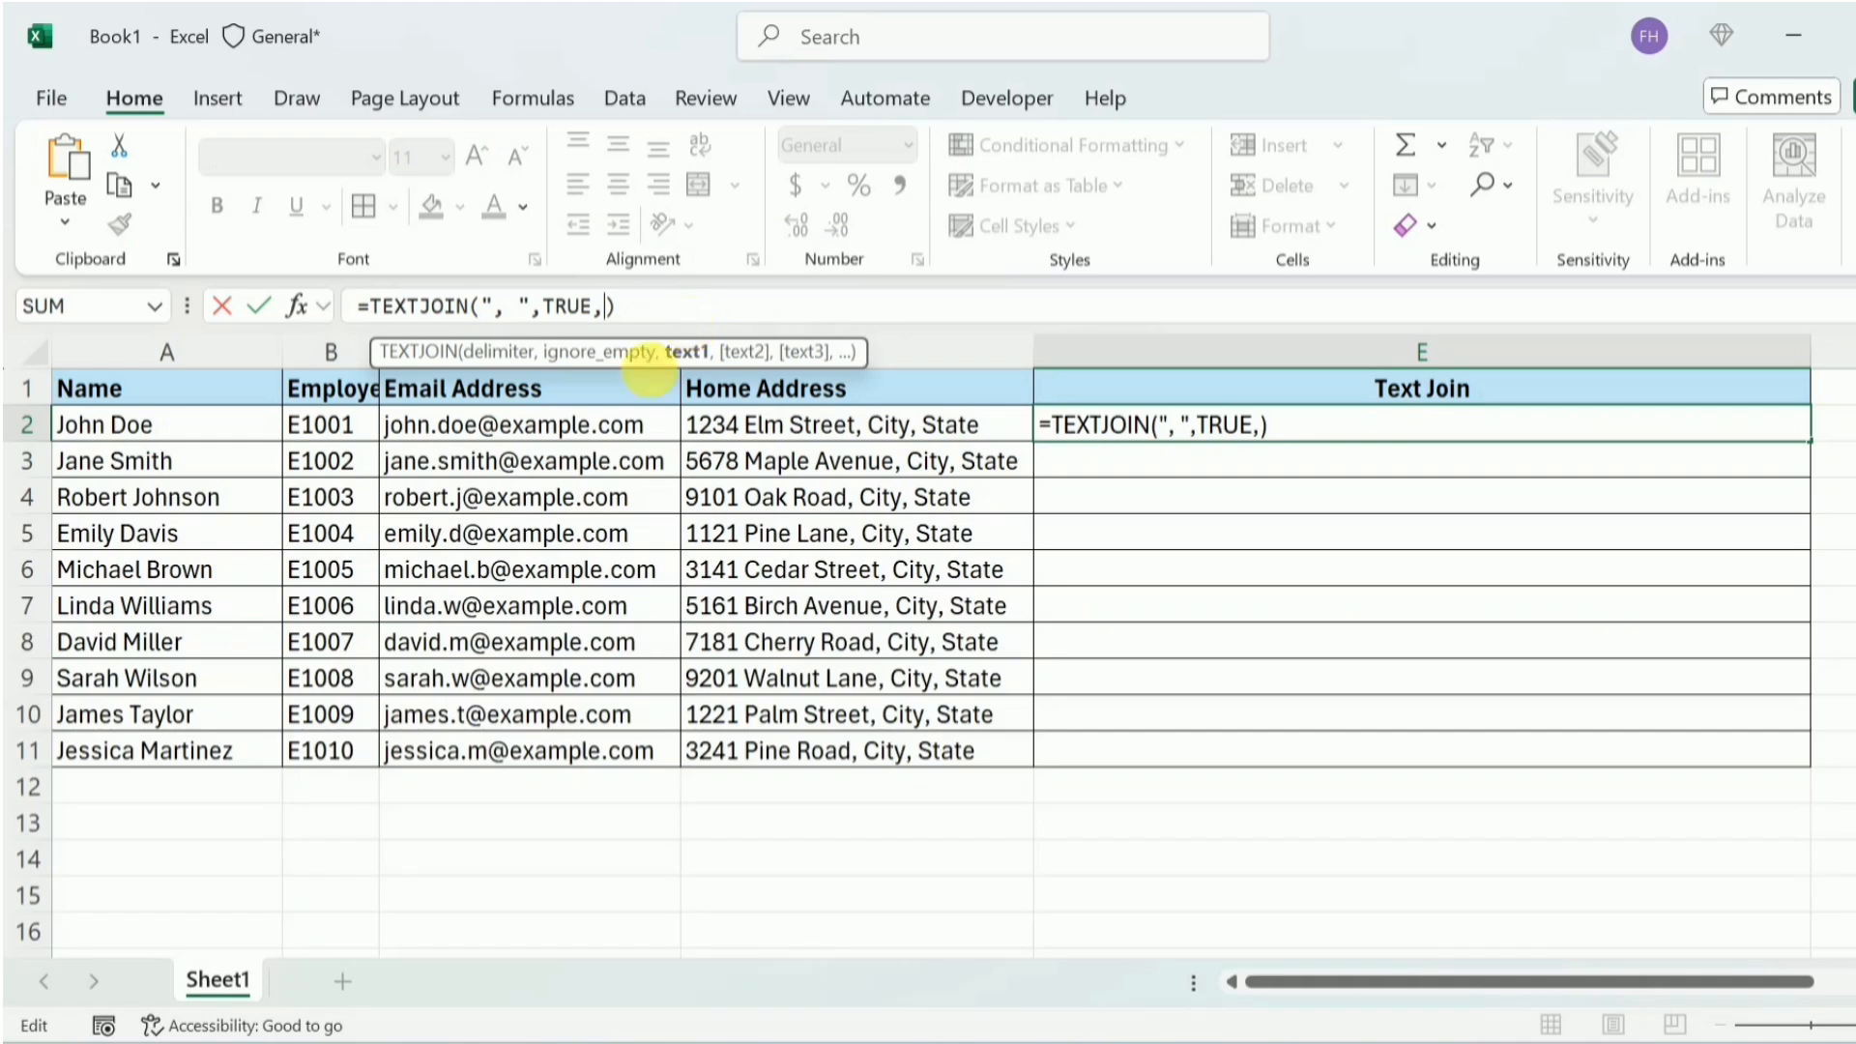
pyautogui.moveTo(580, 427); pyautogui.dragTo(593, 750)
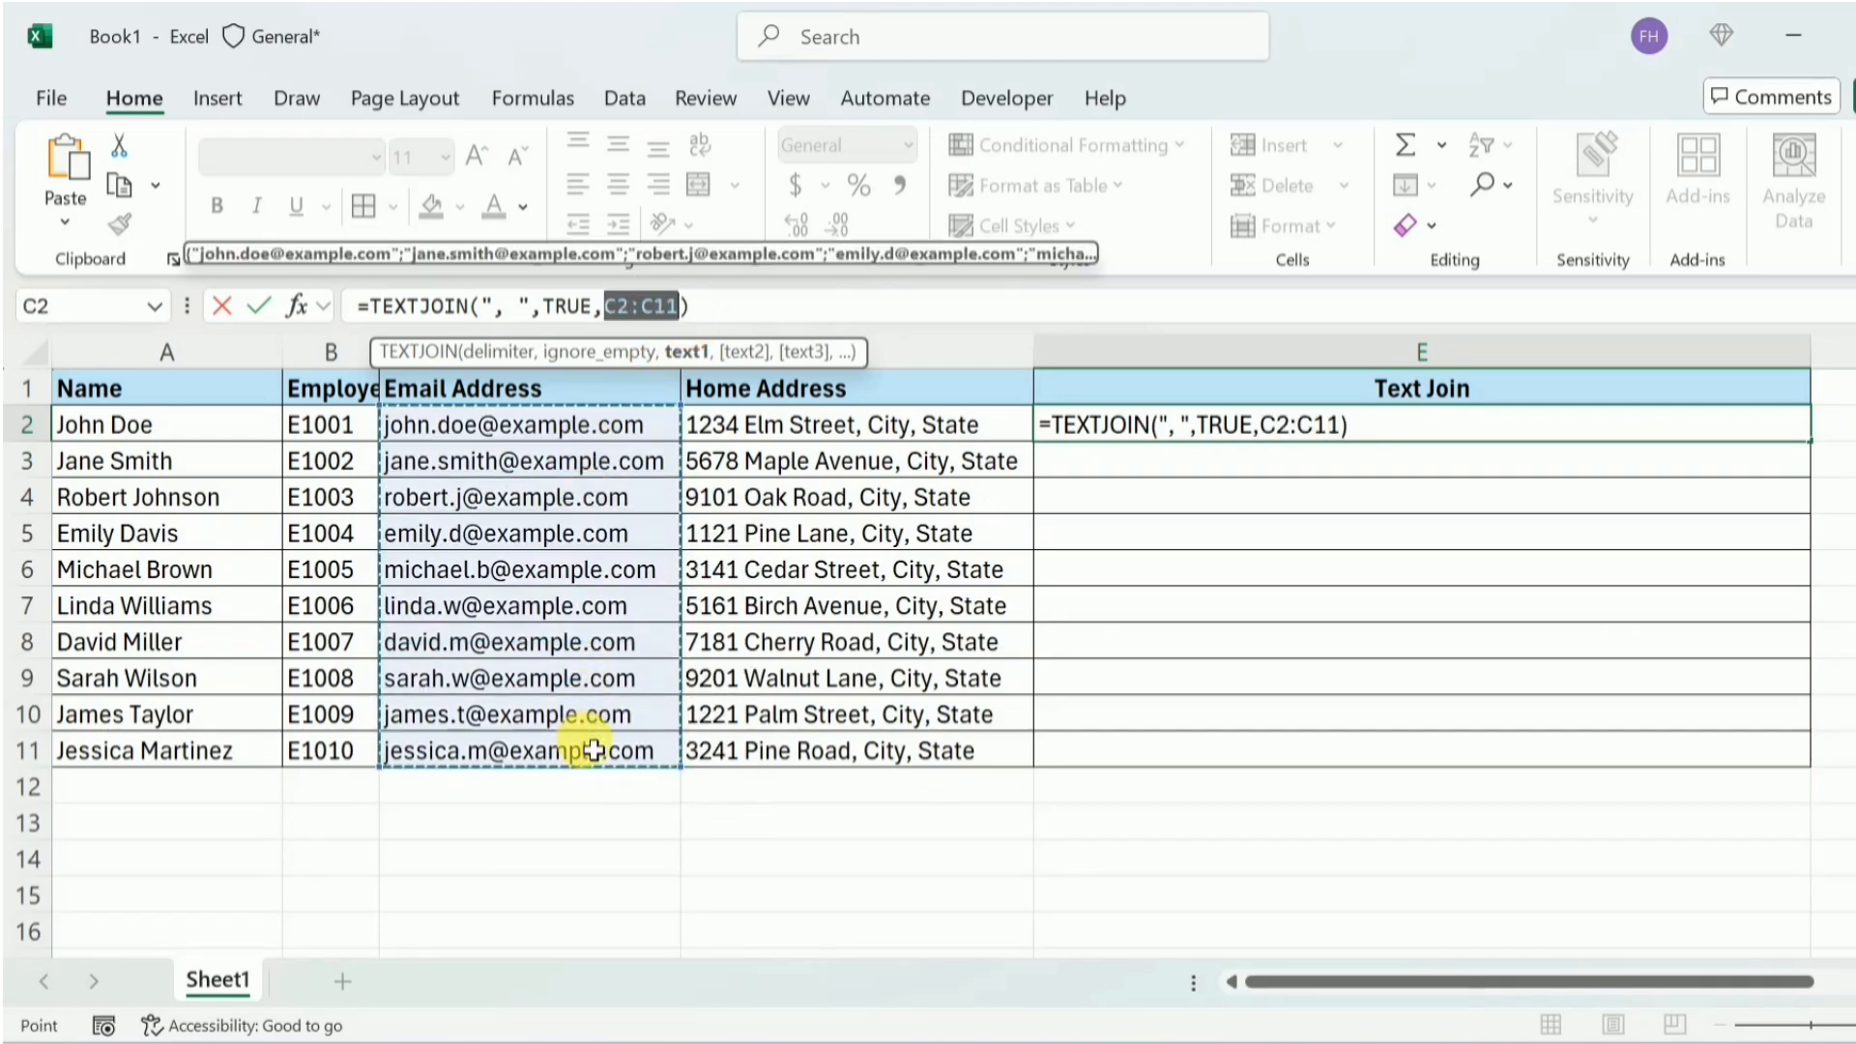
pyautogui.press('Return')
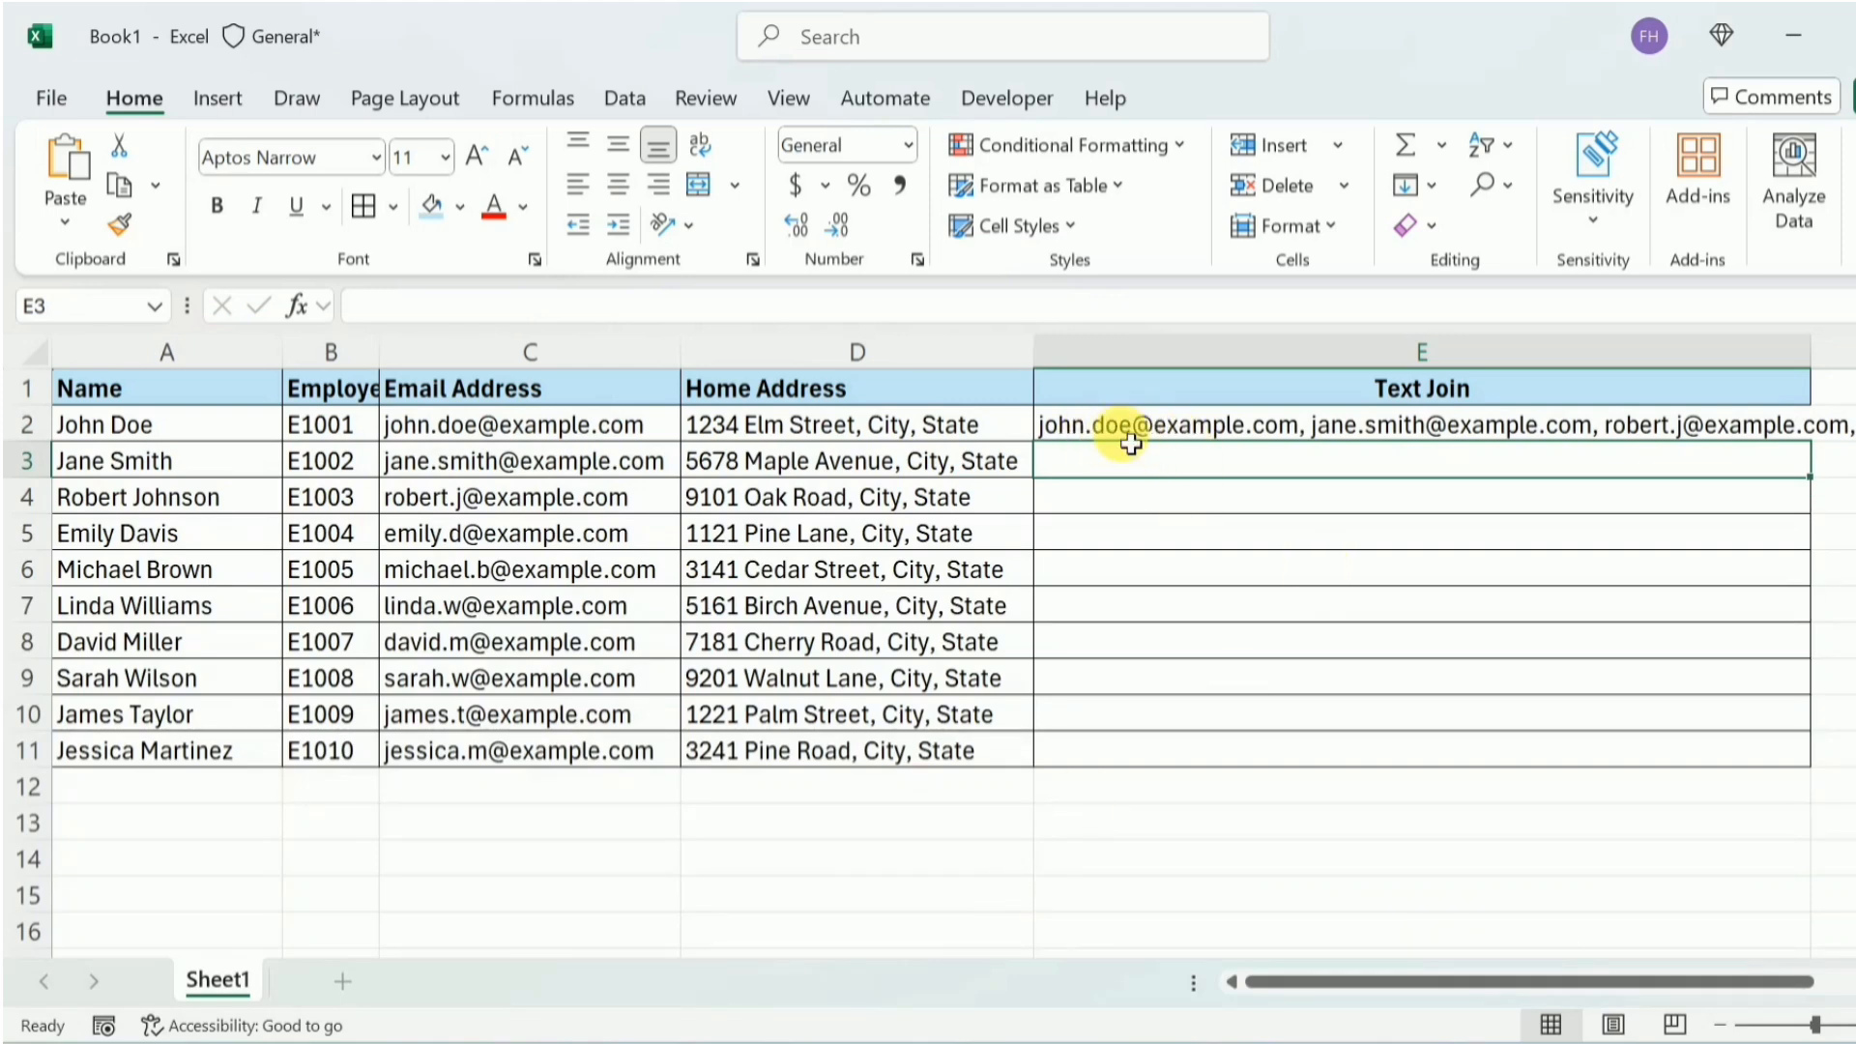
# - Clear cell E2 and enter =TEXTJOIN(",",TRUE,A2:D2) to join the first employee's details across the row
pyautogui.click(1079, 439)
pyautogui.press('Delete')
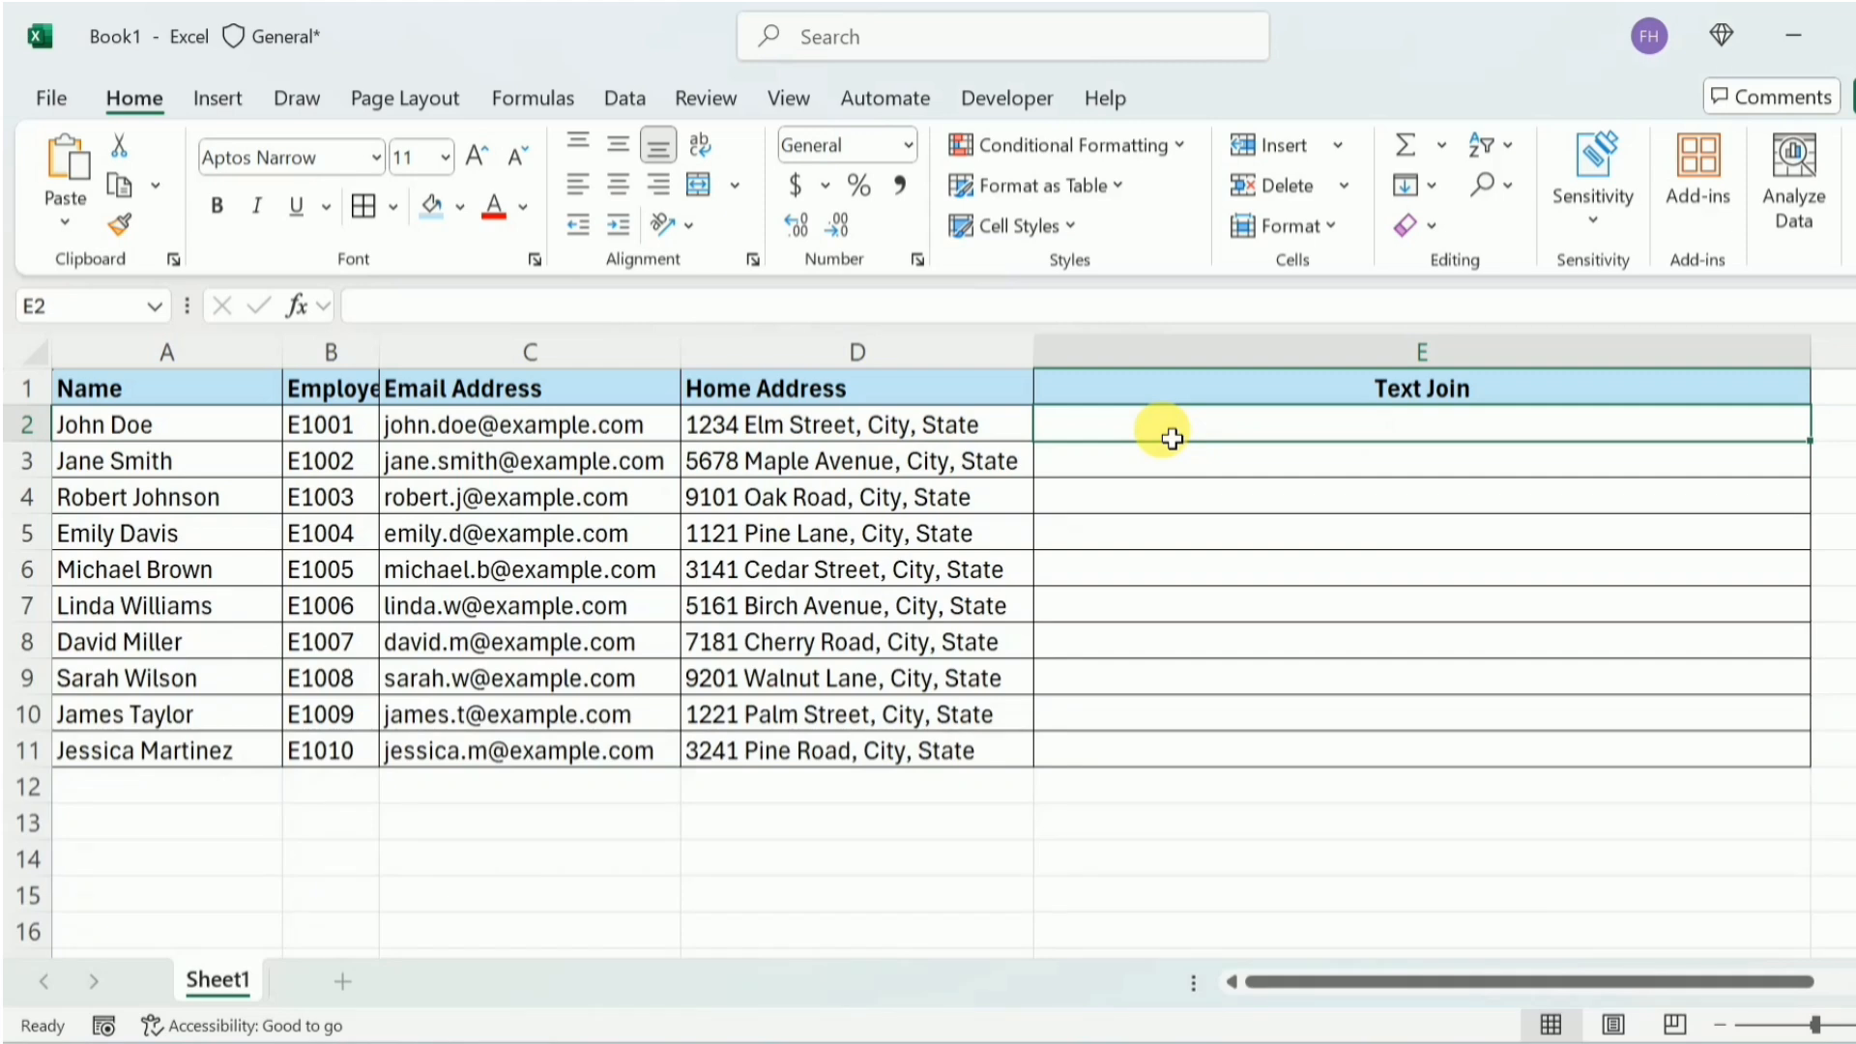
pyautogui.write('=Tex')
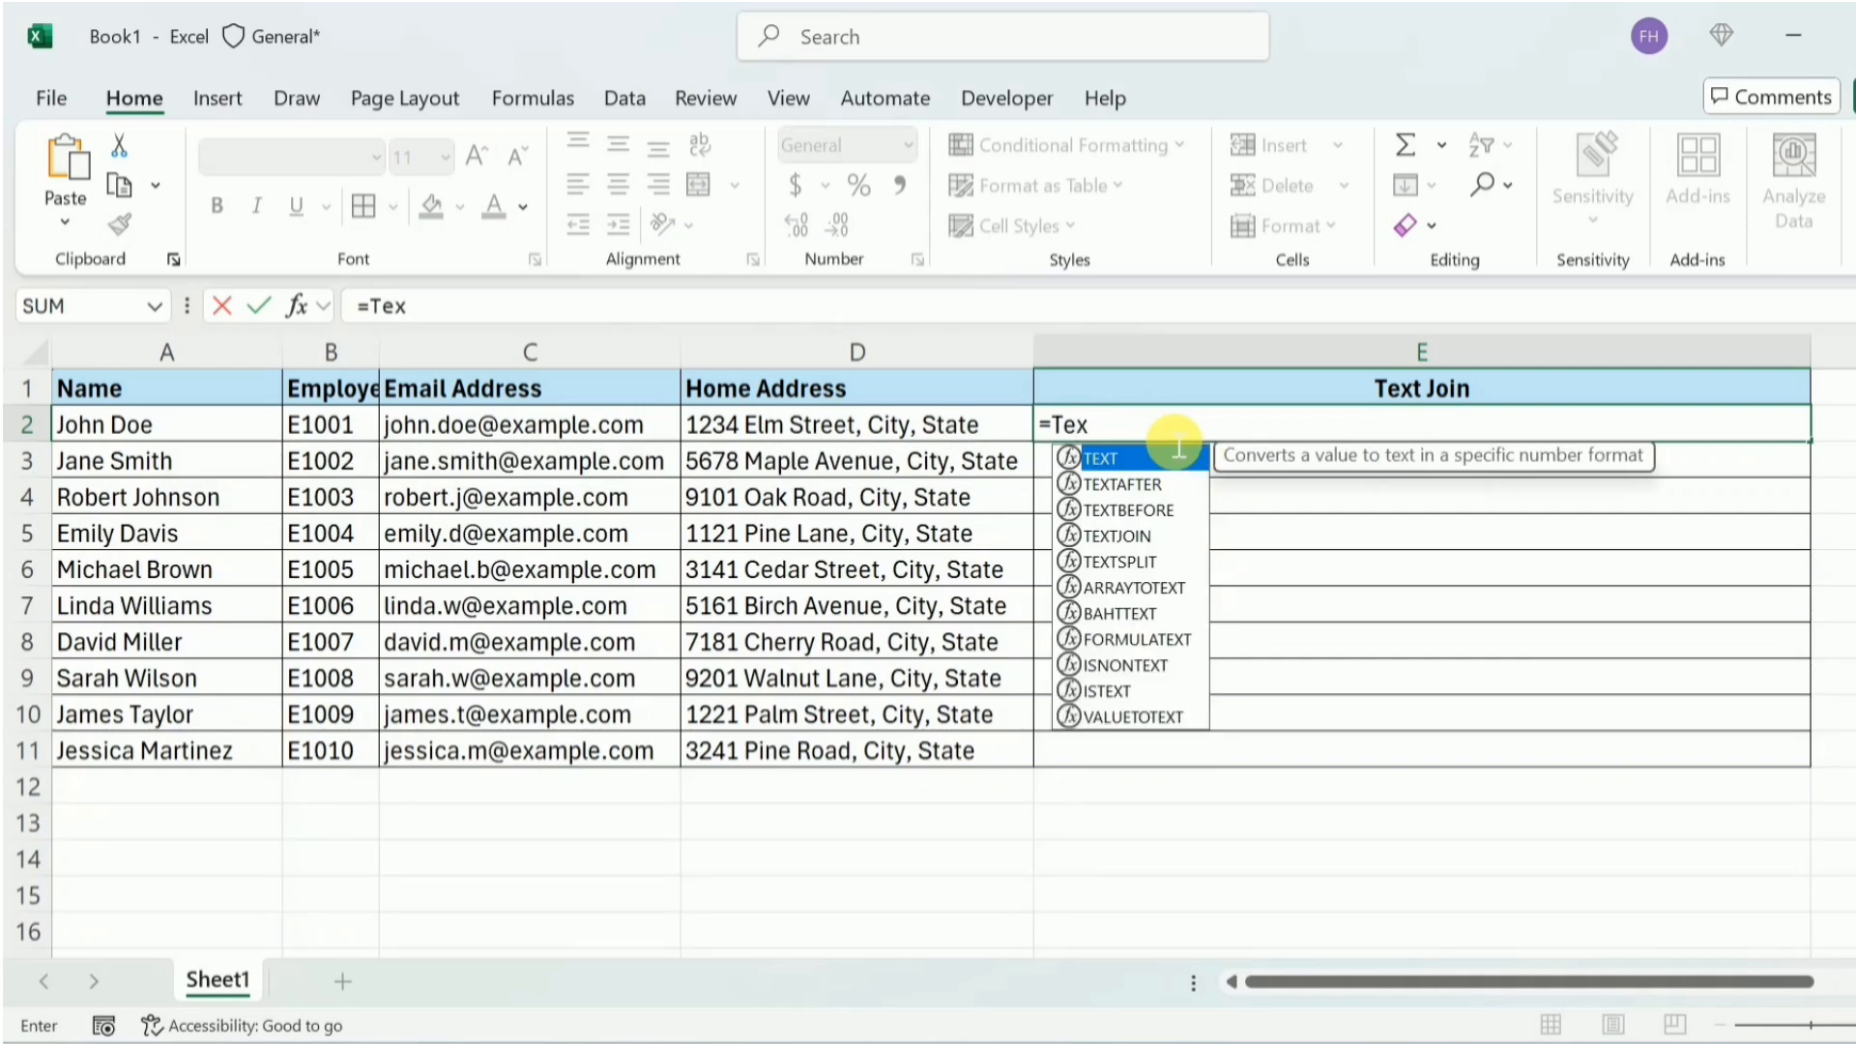
pyautogui.write('tj')
pyautogui.press('Tab')
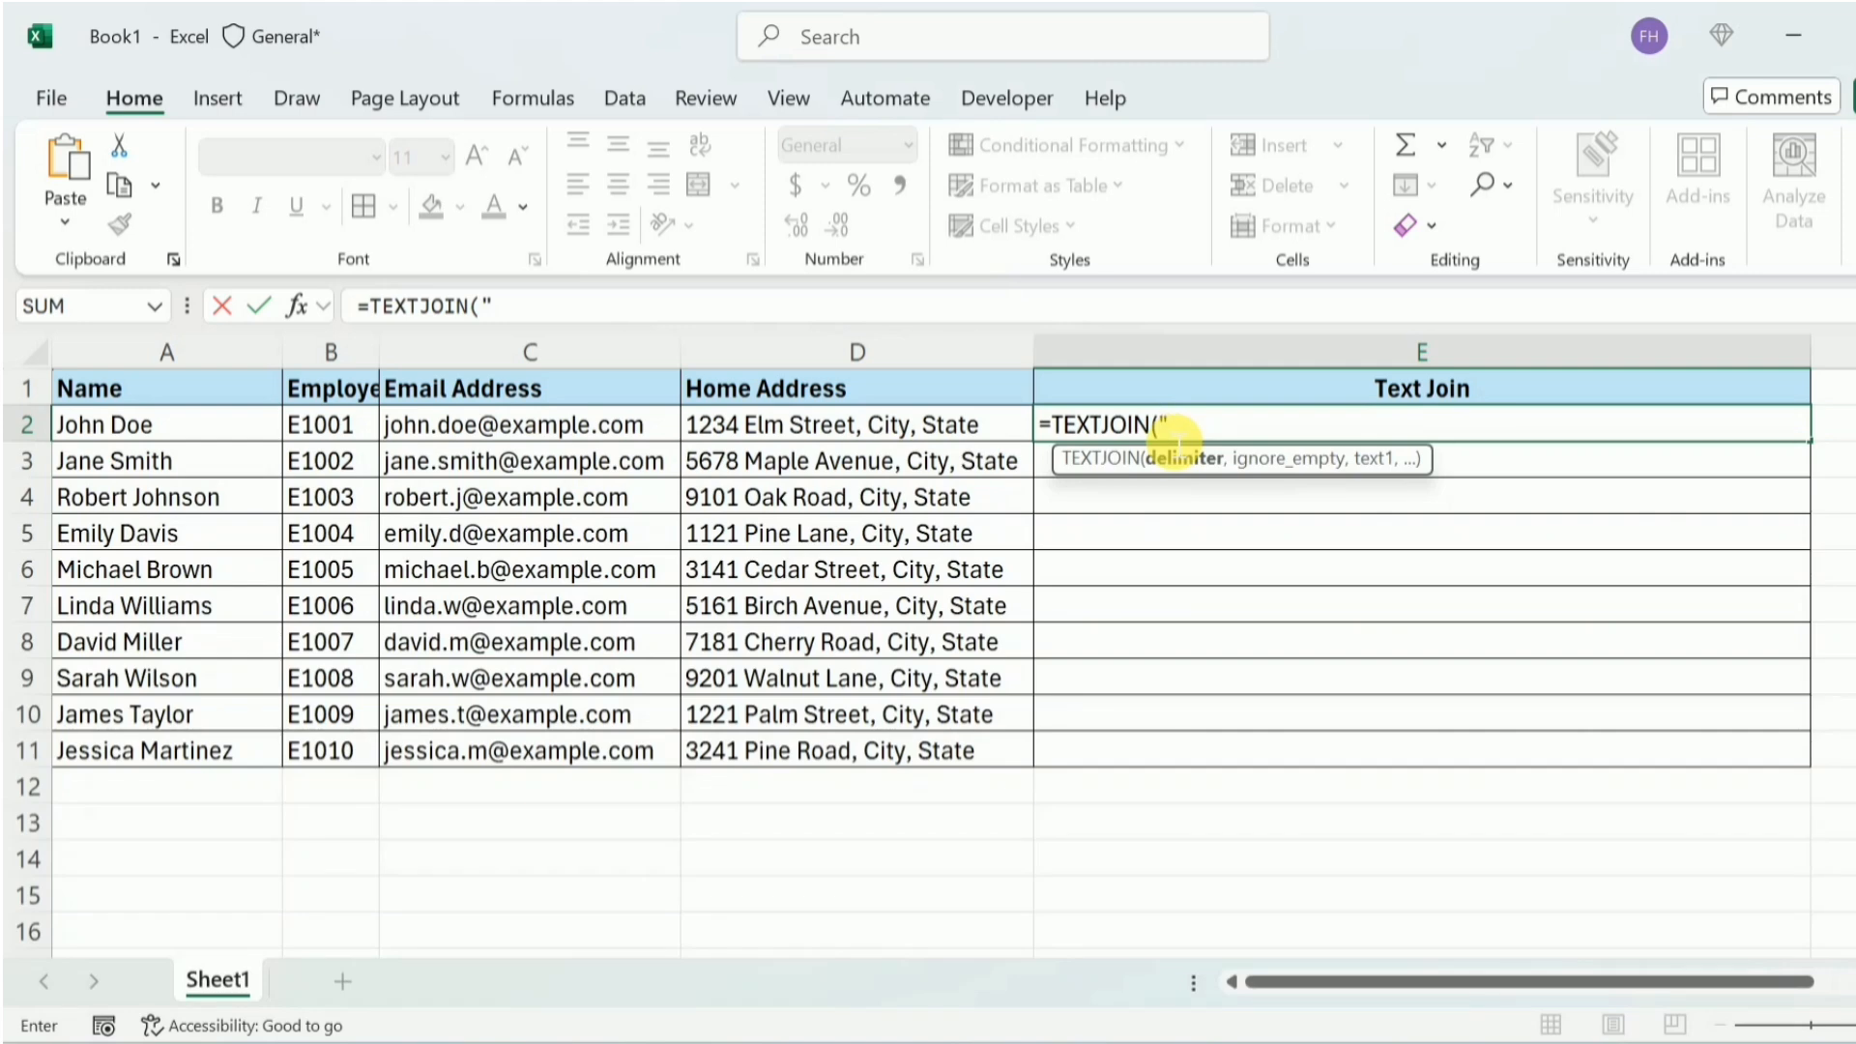
pyautogui.write('",",')
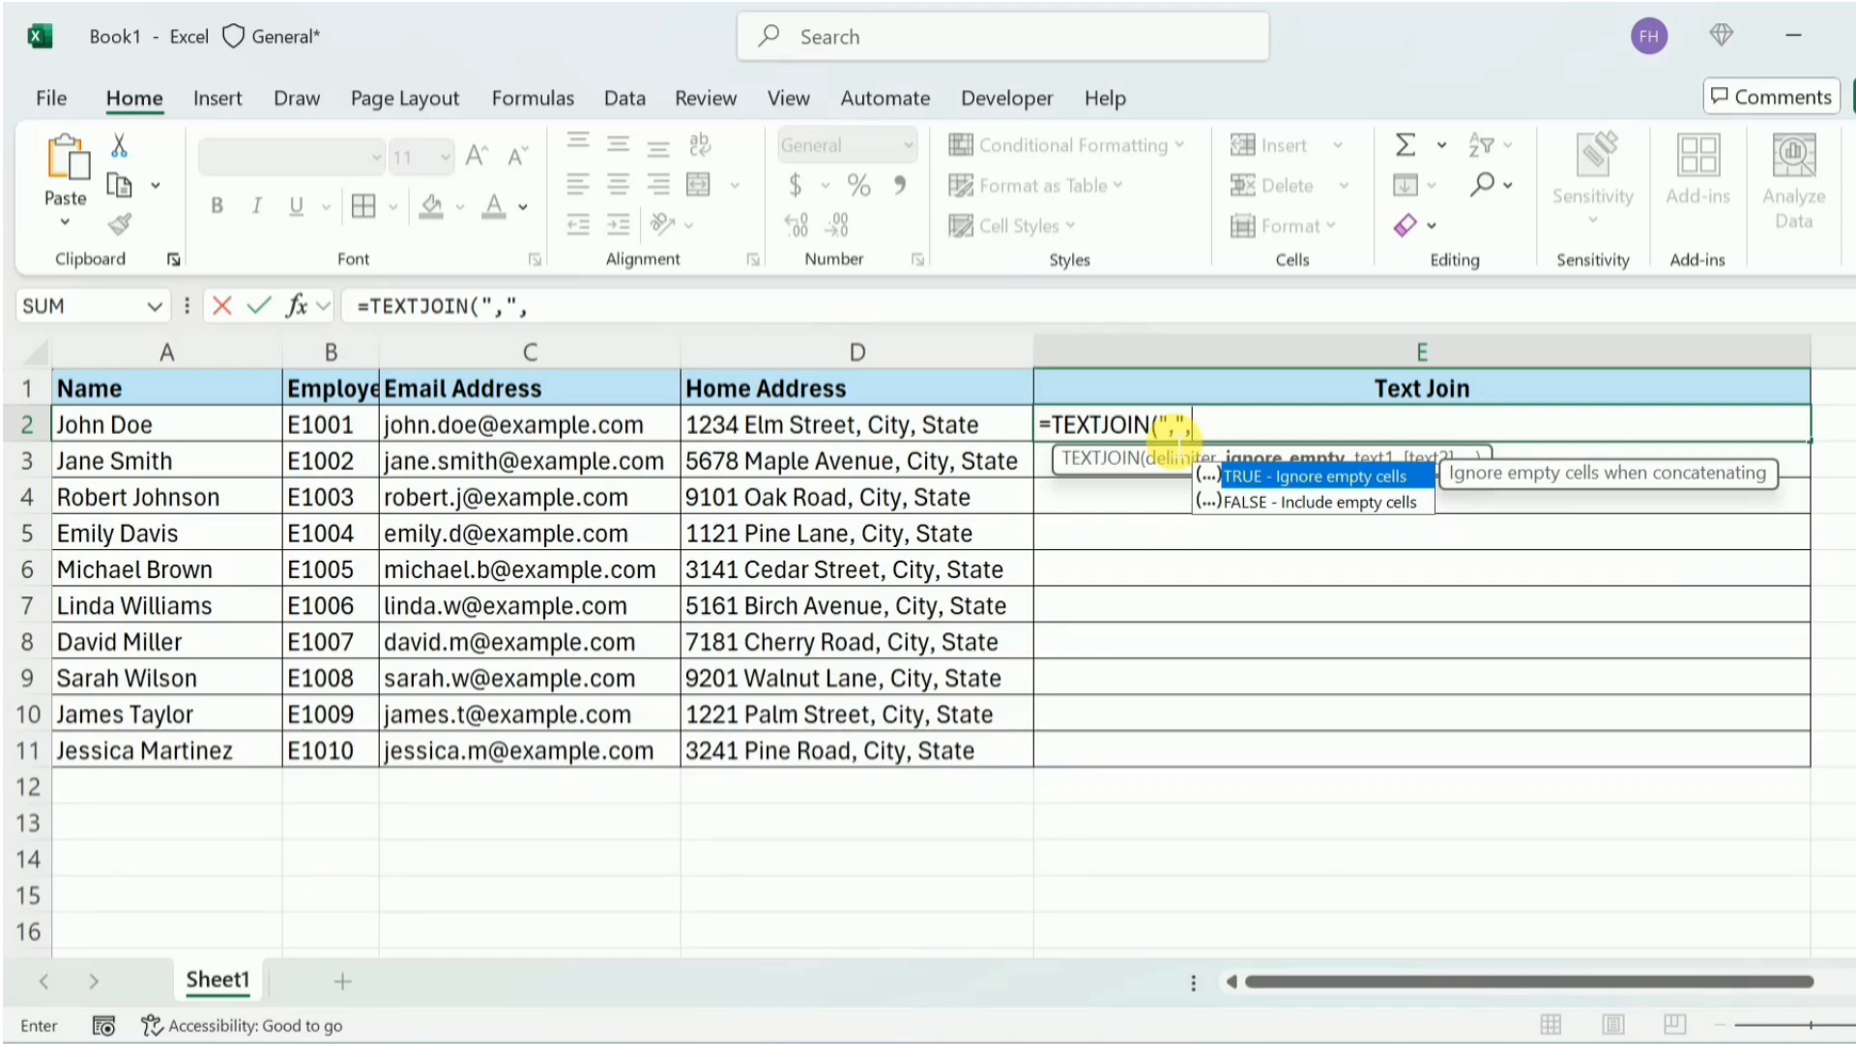
pyautogui.write('Tru')
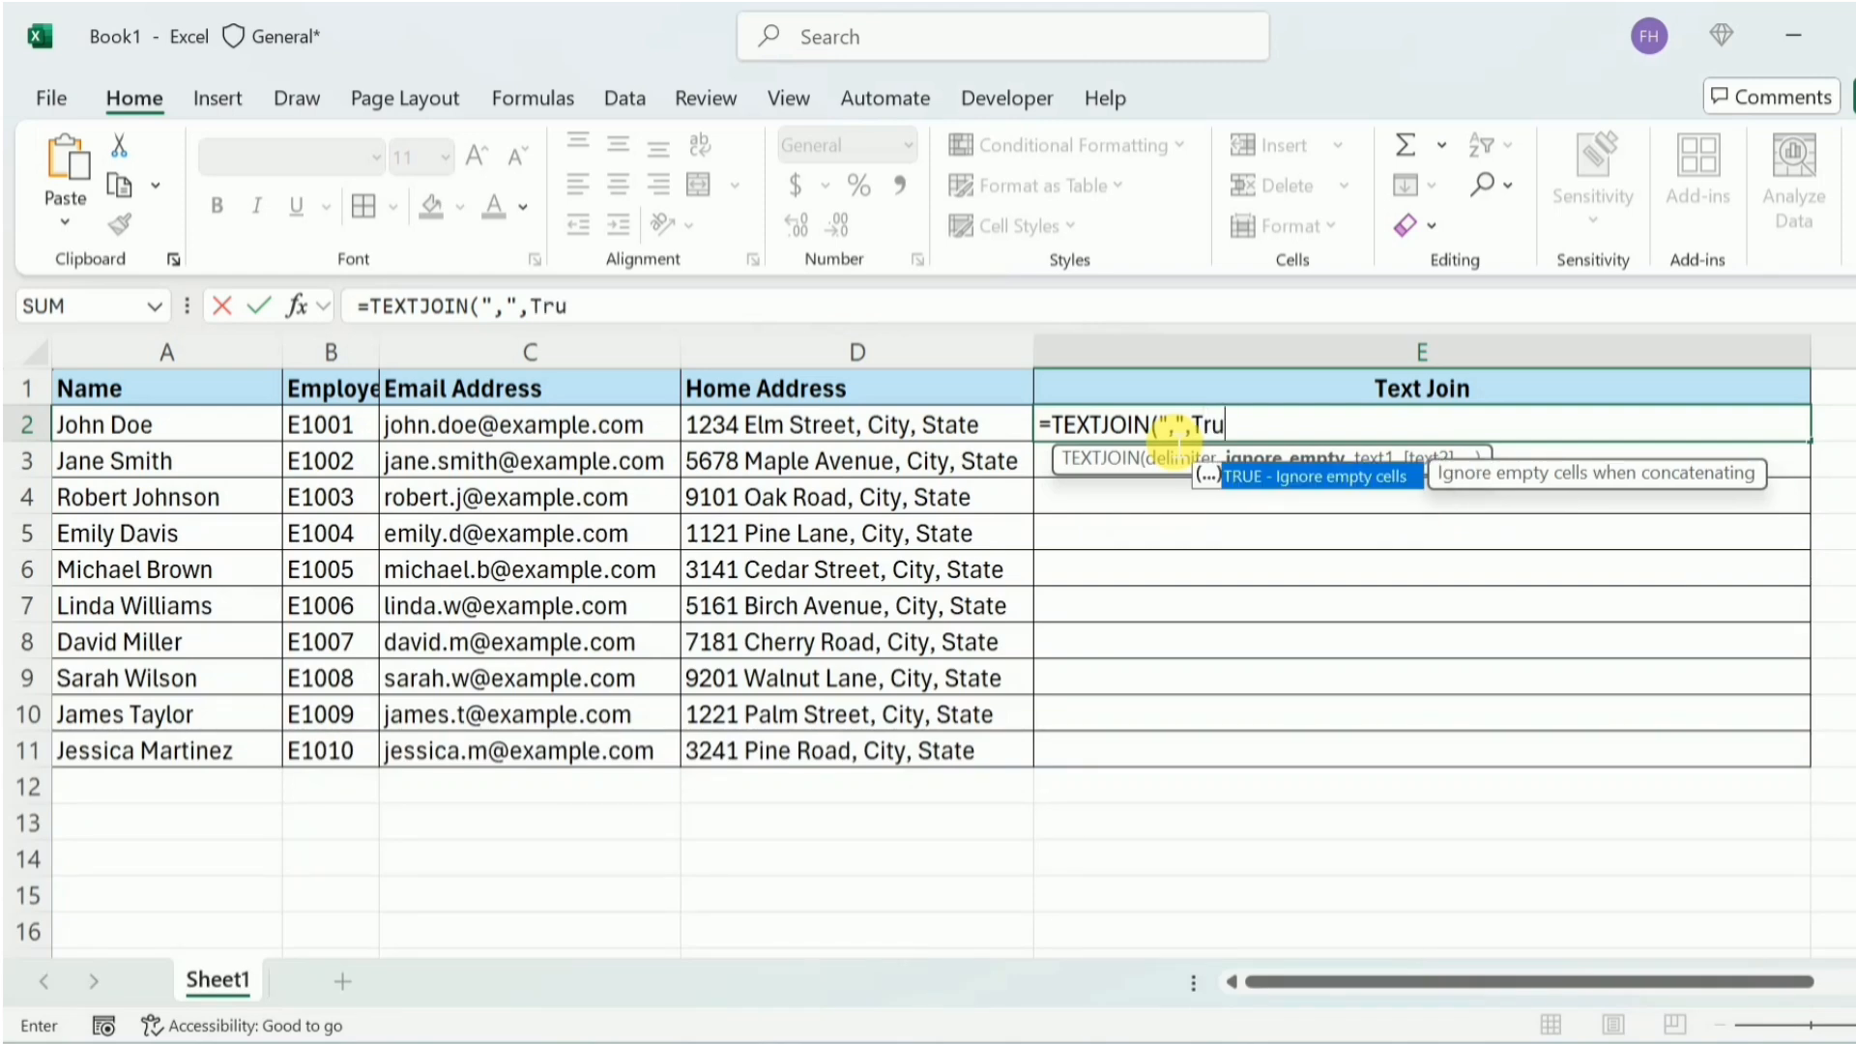
pyautogui.press('Tab')
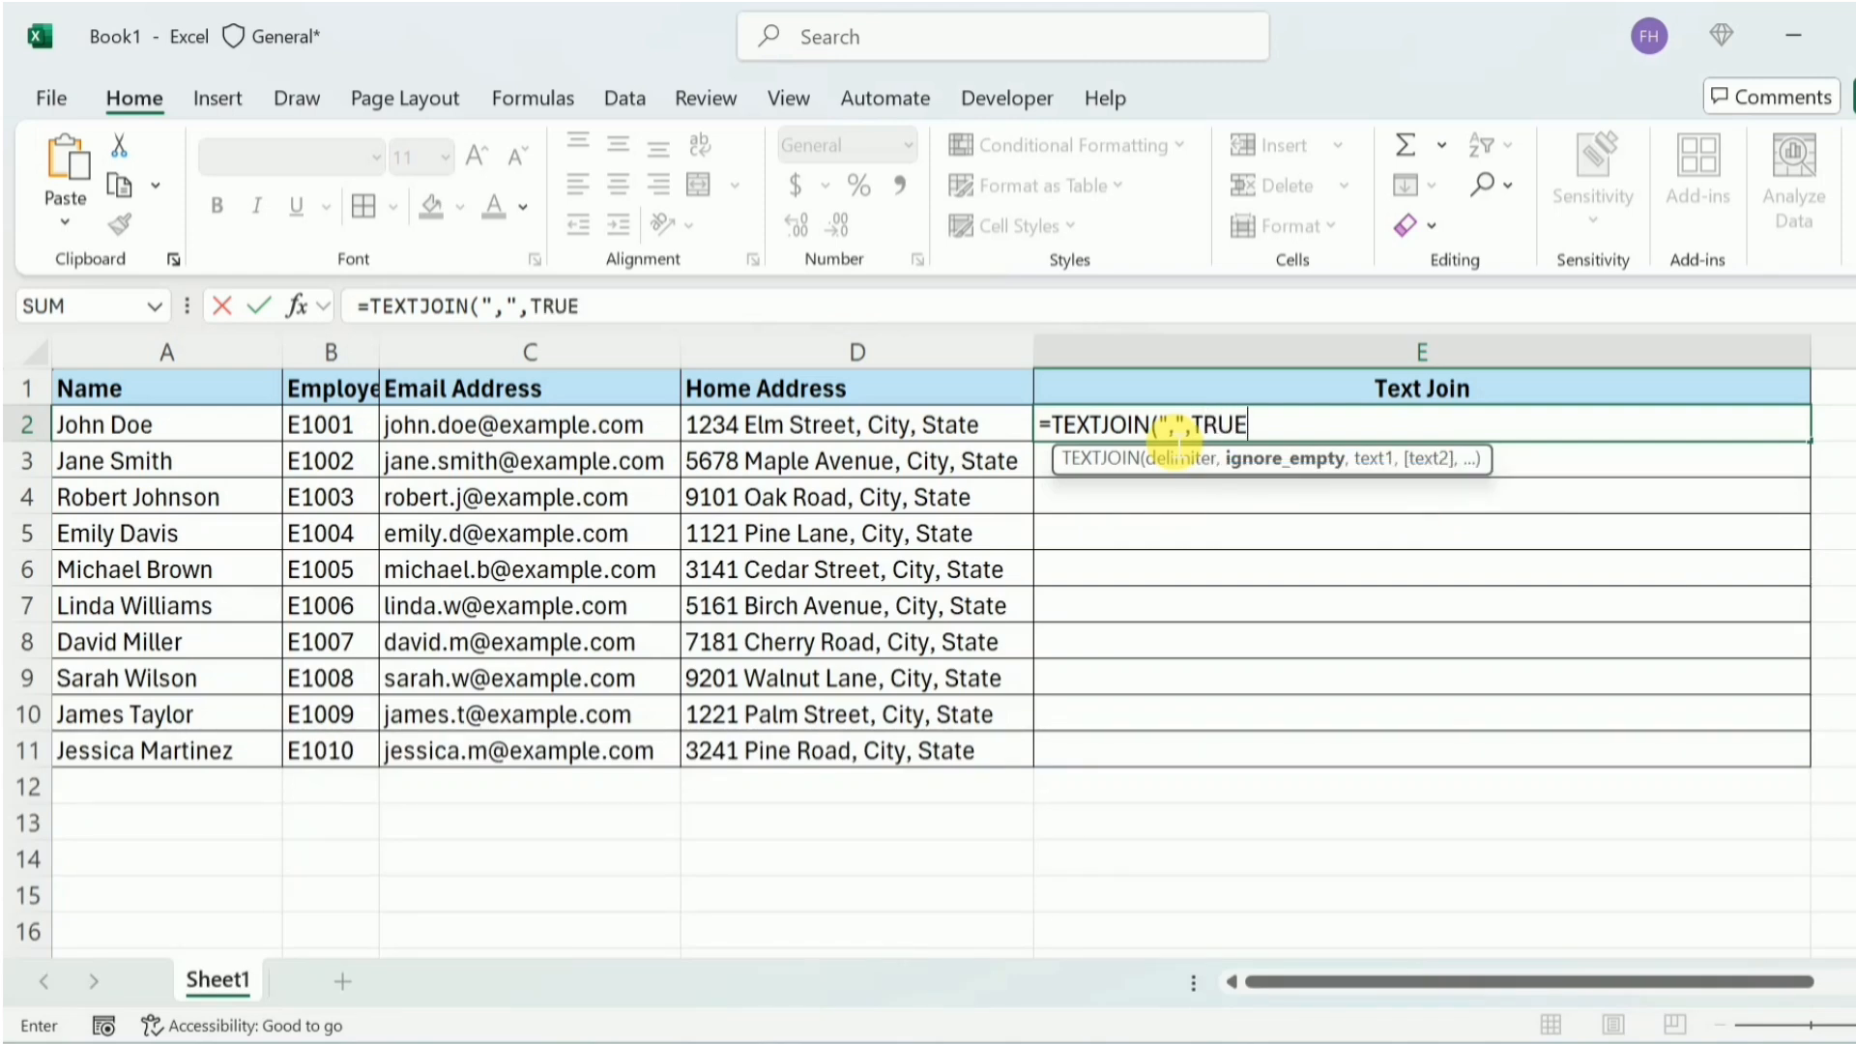
pyautogui.write(',')
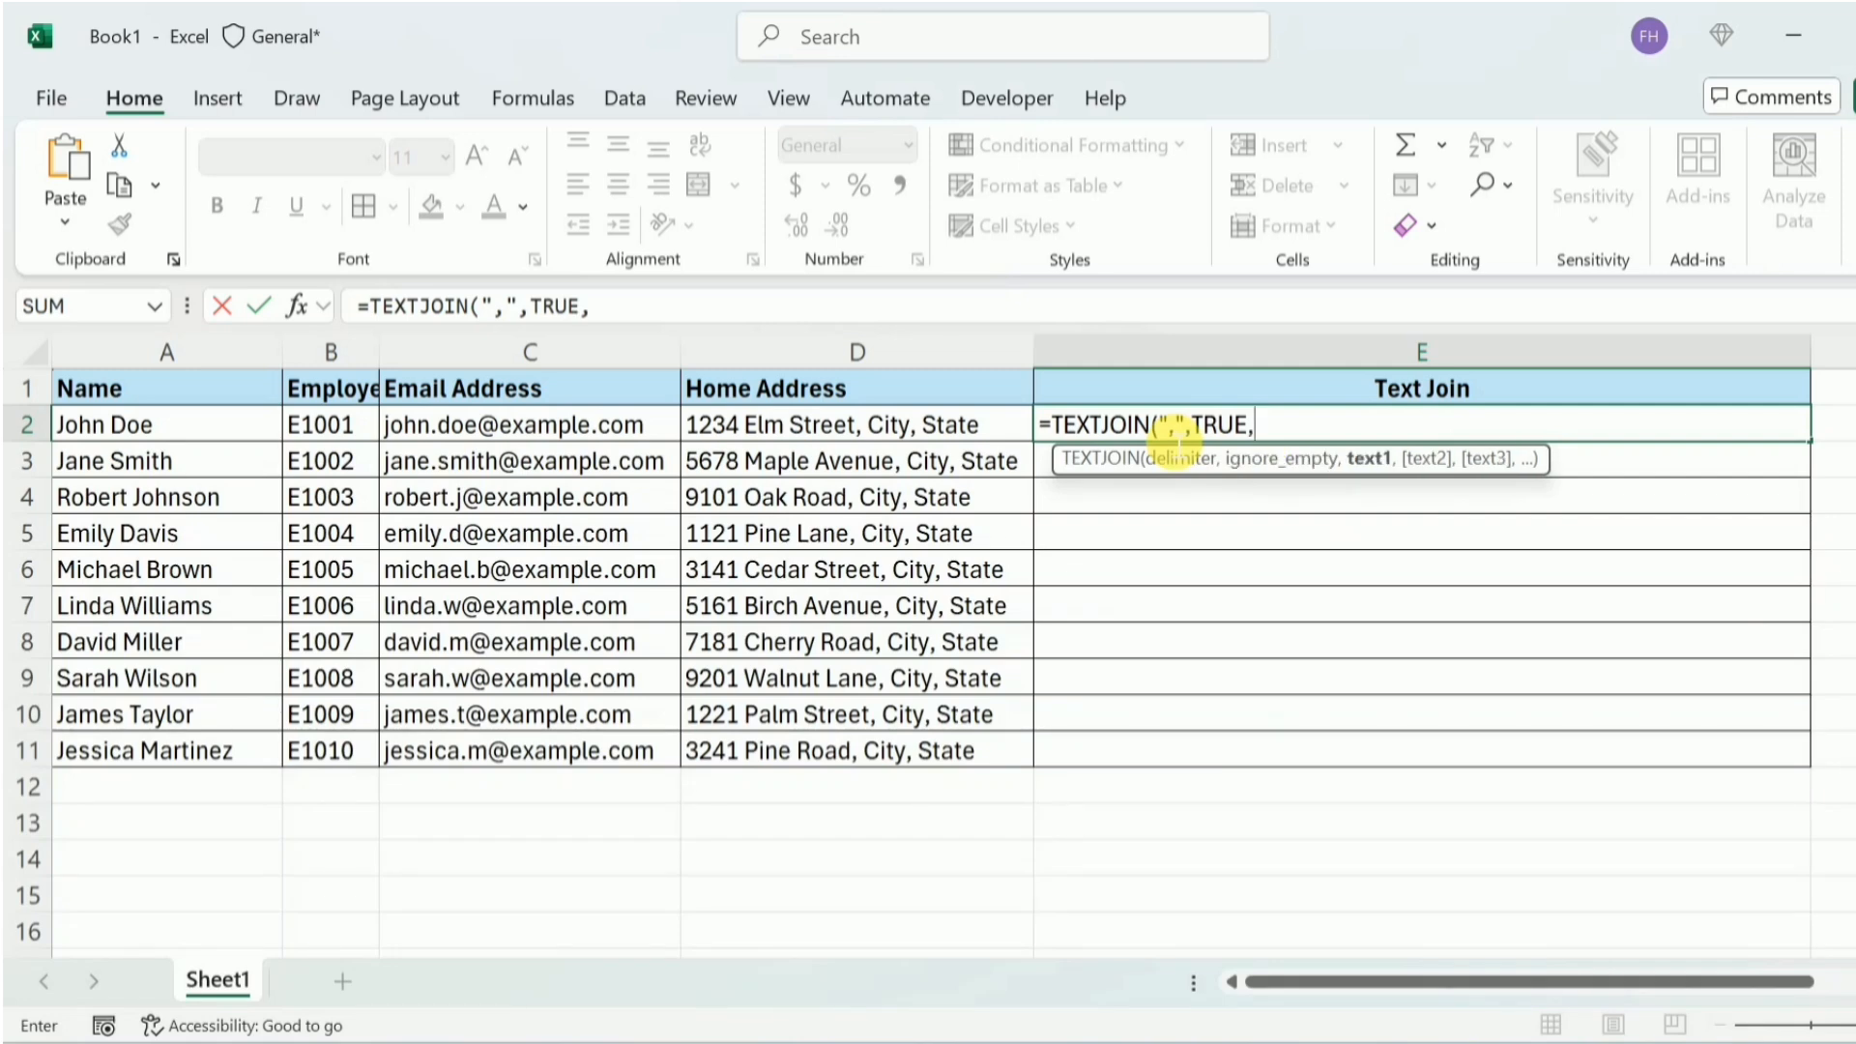
pyautogui.click(197, 432)
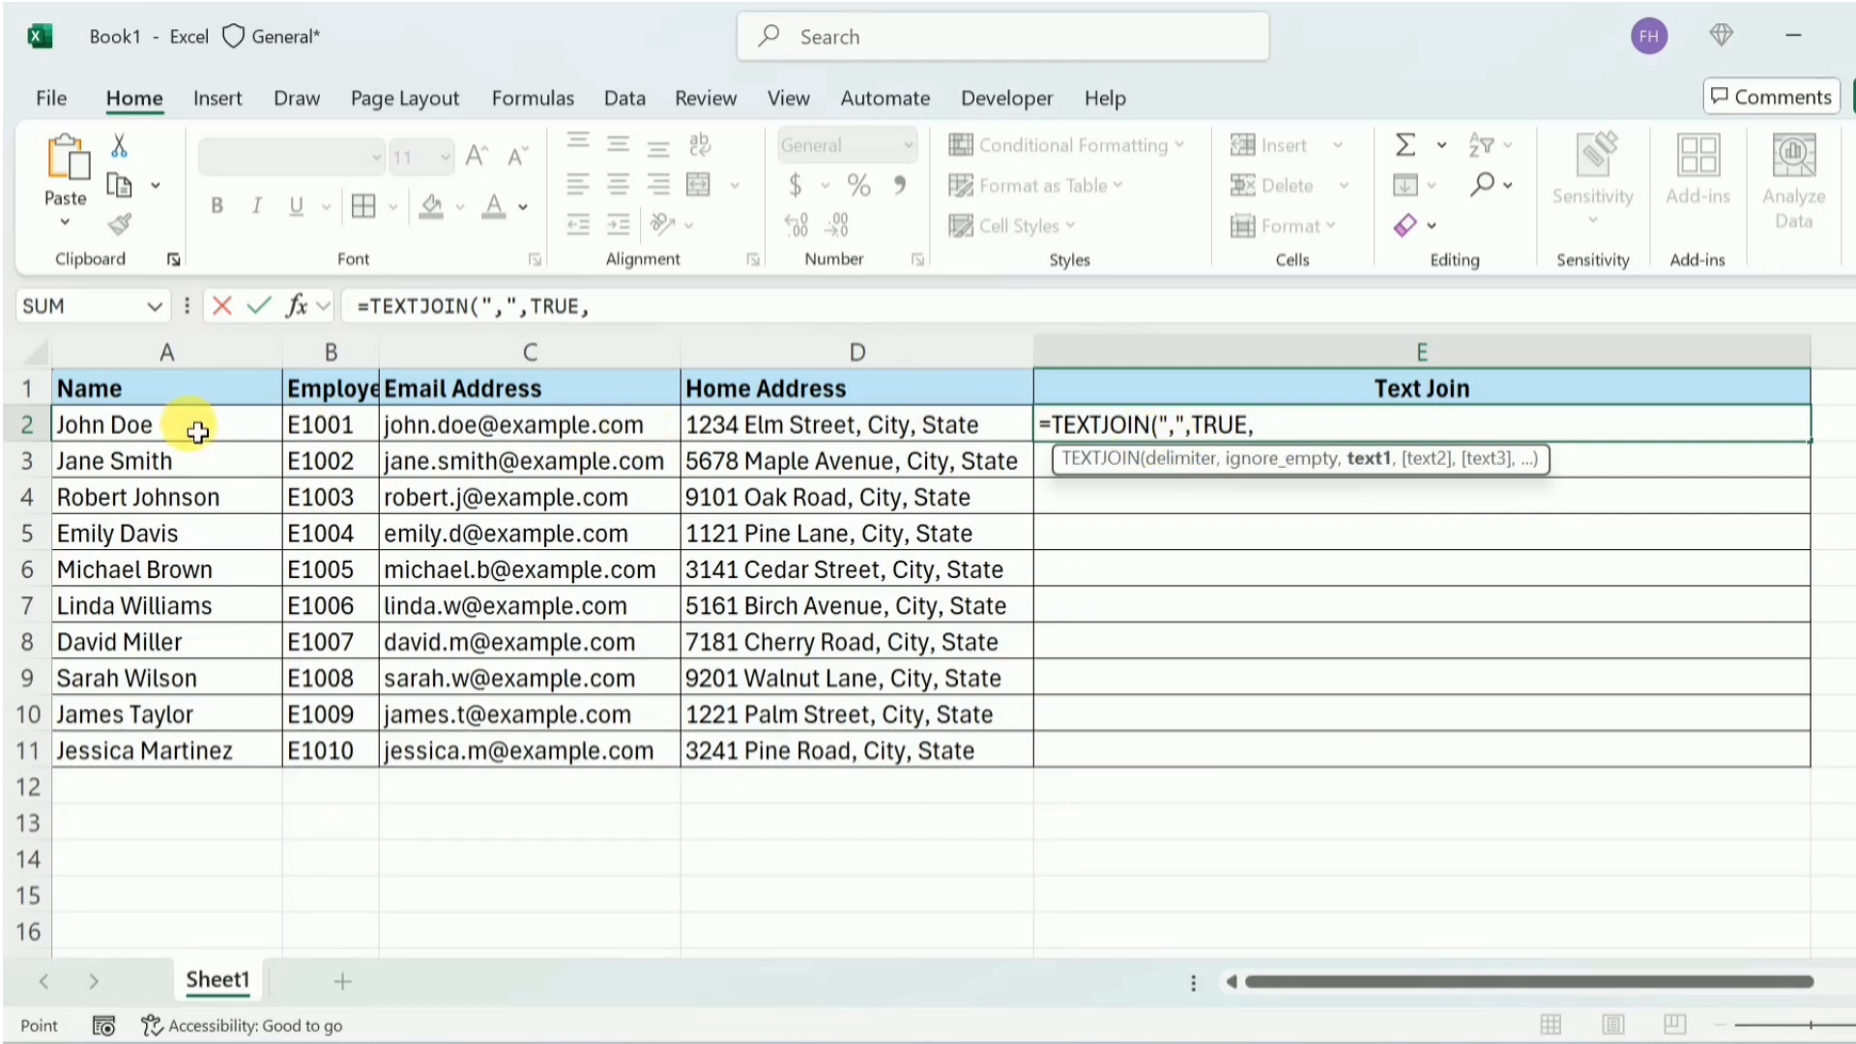
pyautogui.moveTo(197, 432); pyautogui.dragTo(807, 445)
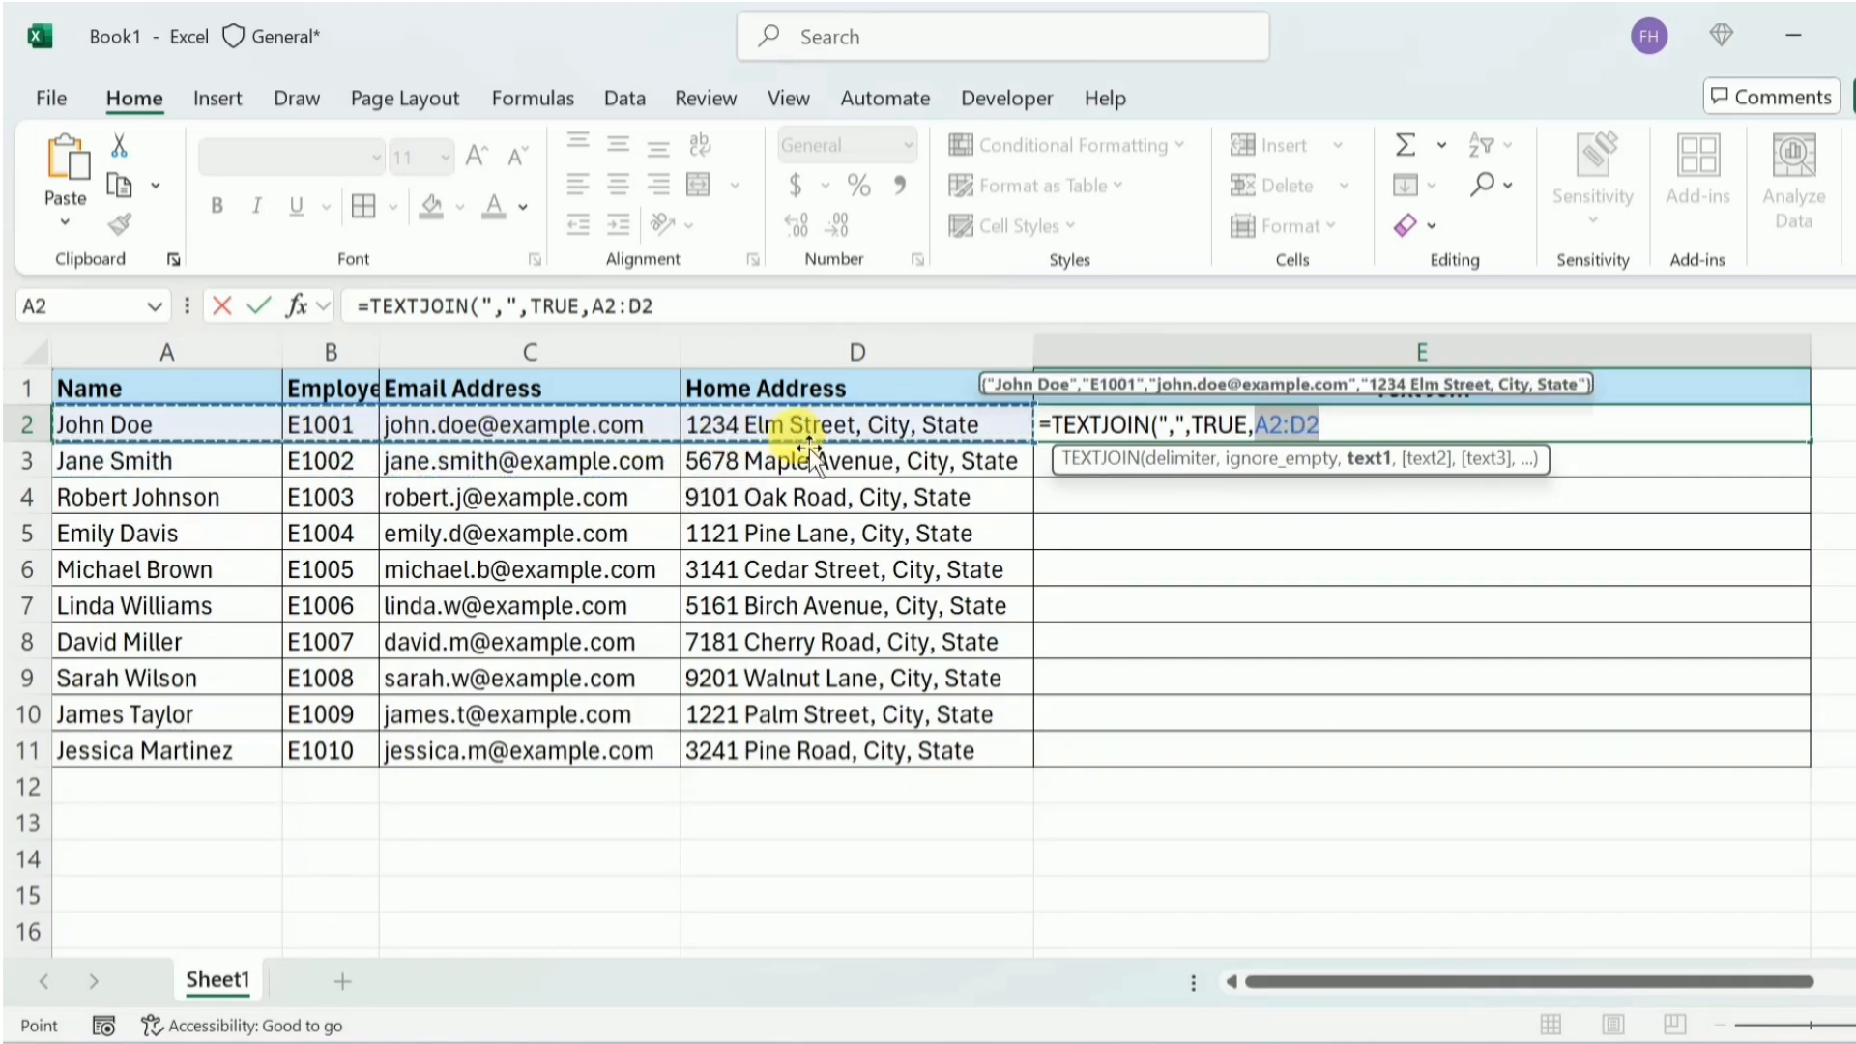
pyautogui.write(')')
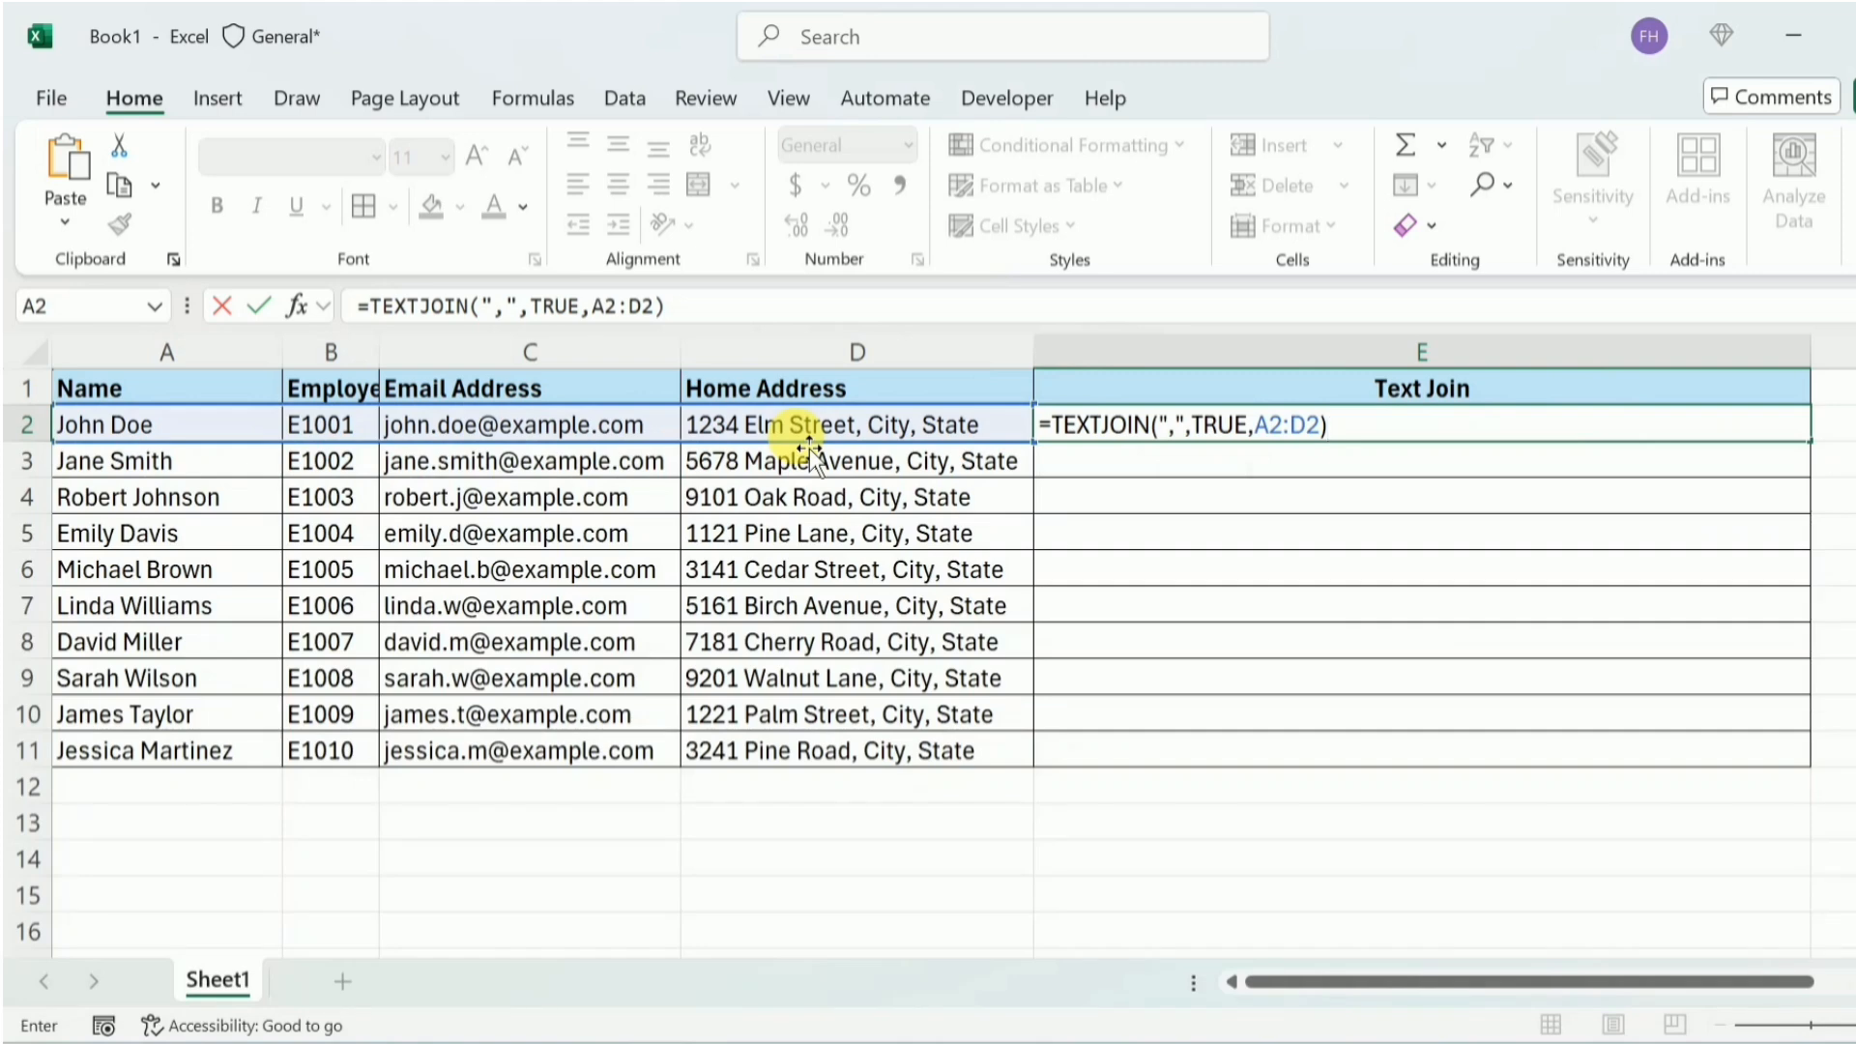
pyautogui.press('Return')
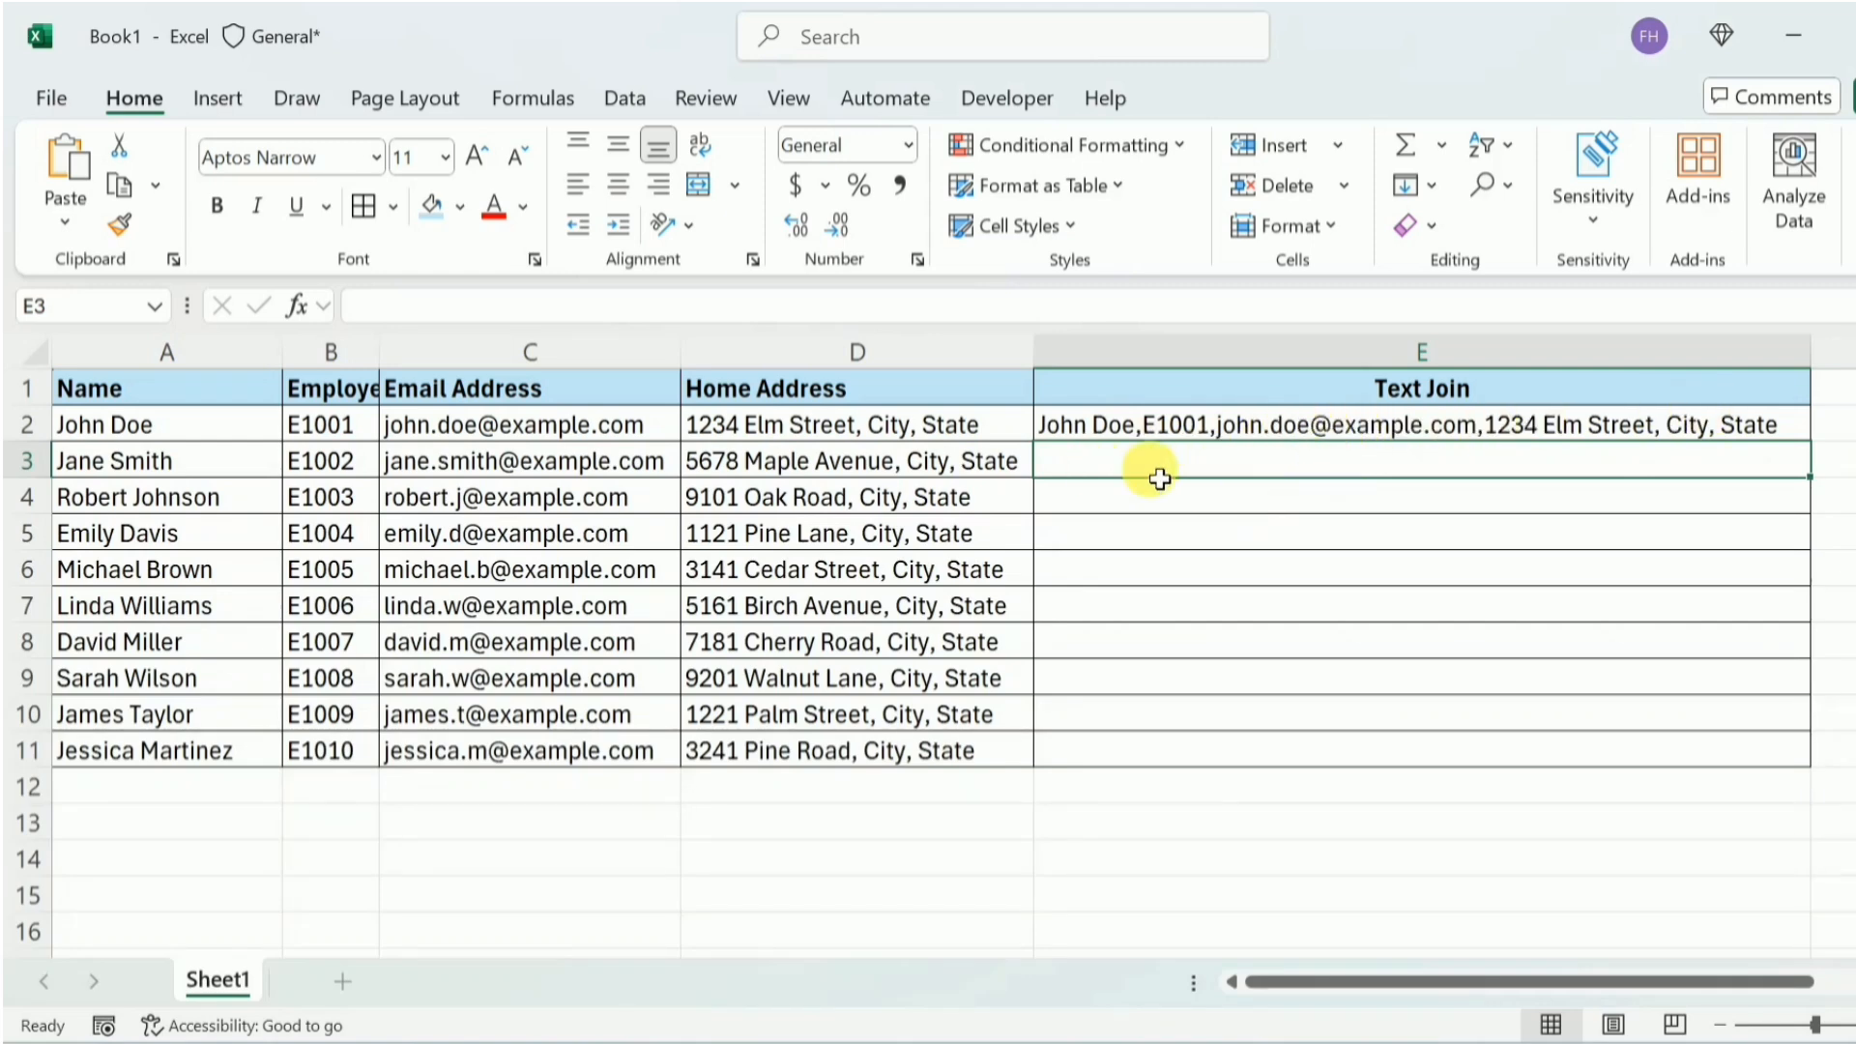
# - Add a space after the comma in the delimiter of E2's TEXTJOIN formula, making it ", "
pyautogui.click(1135, 437)
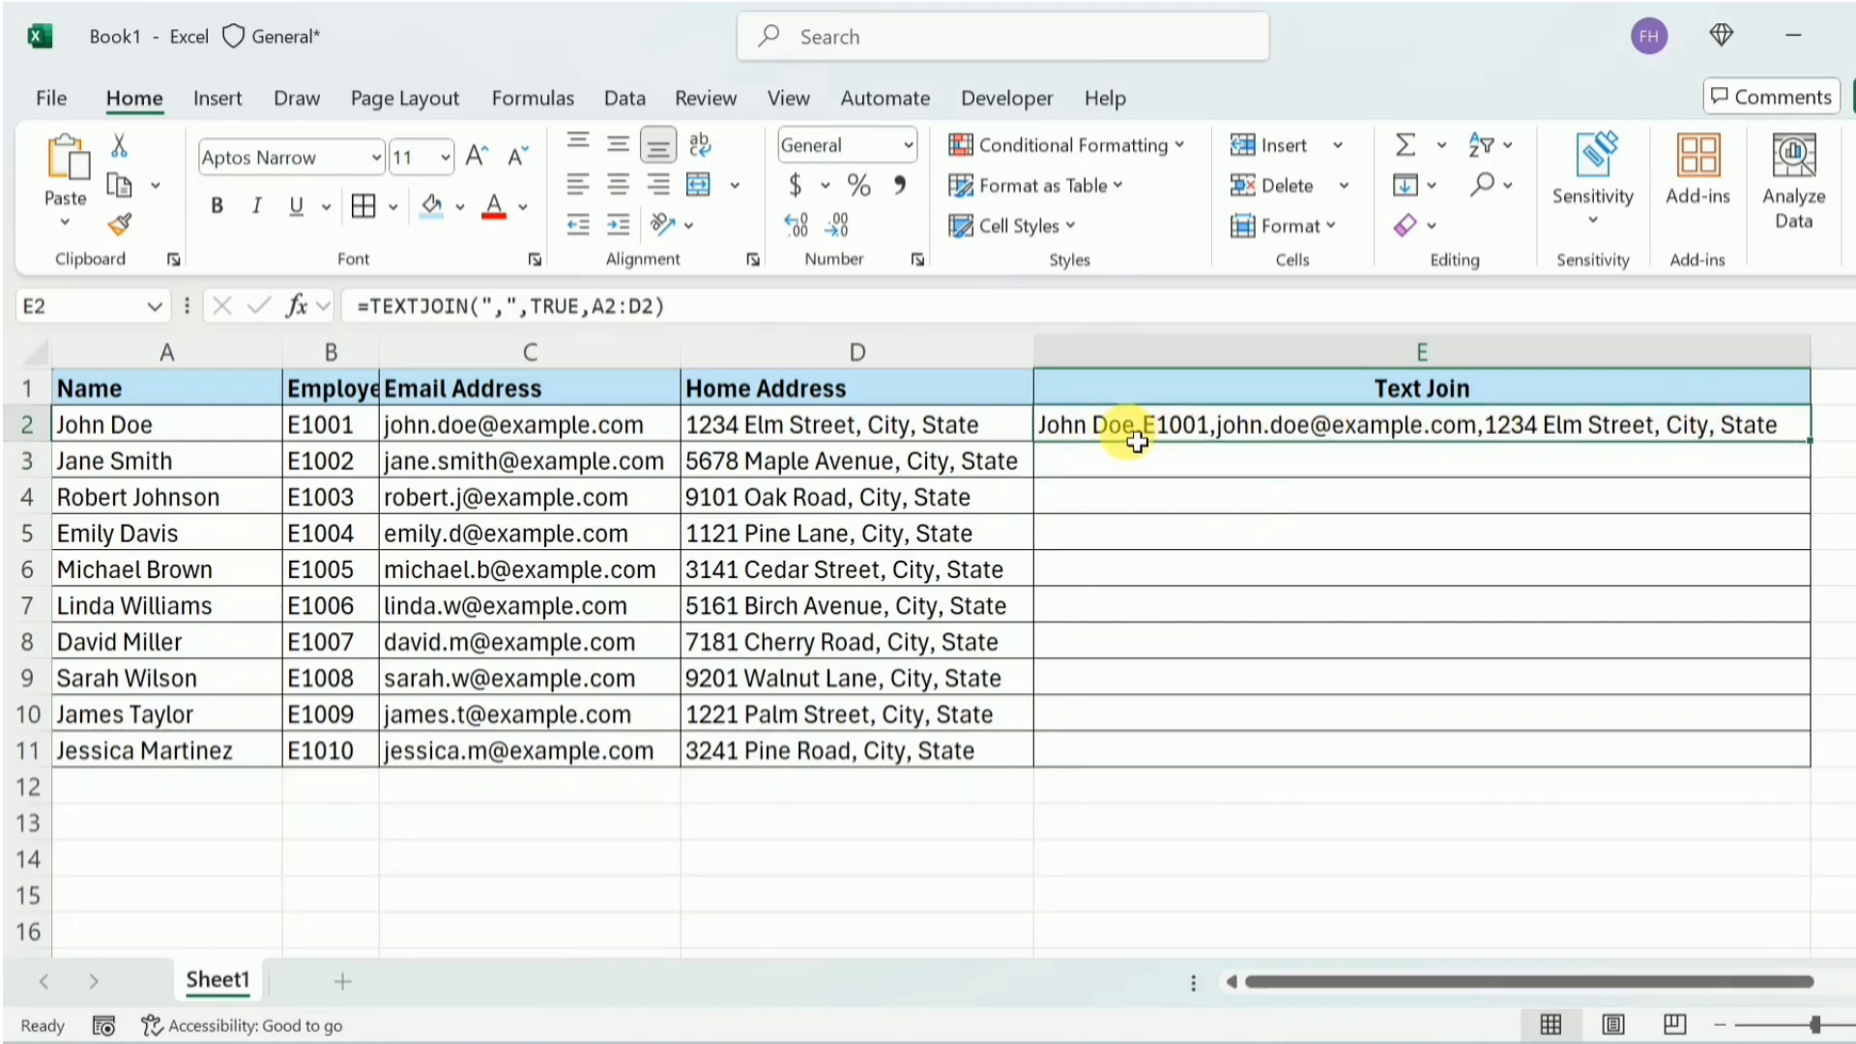
pyautogui.click(506, 310)
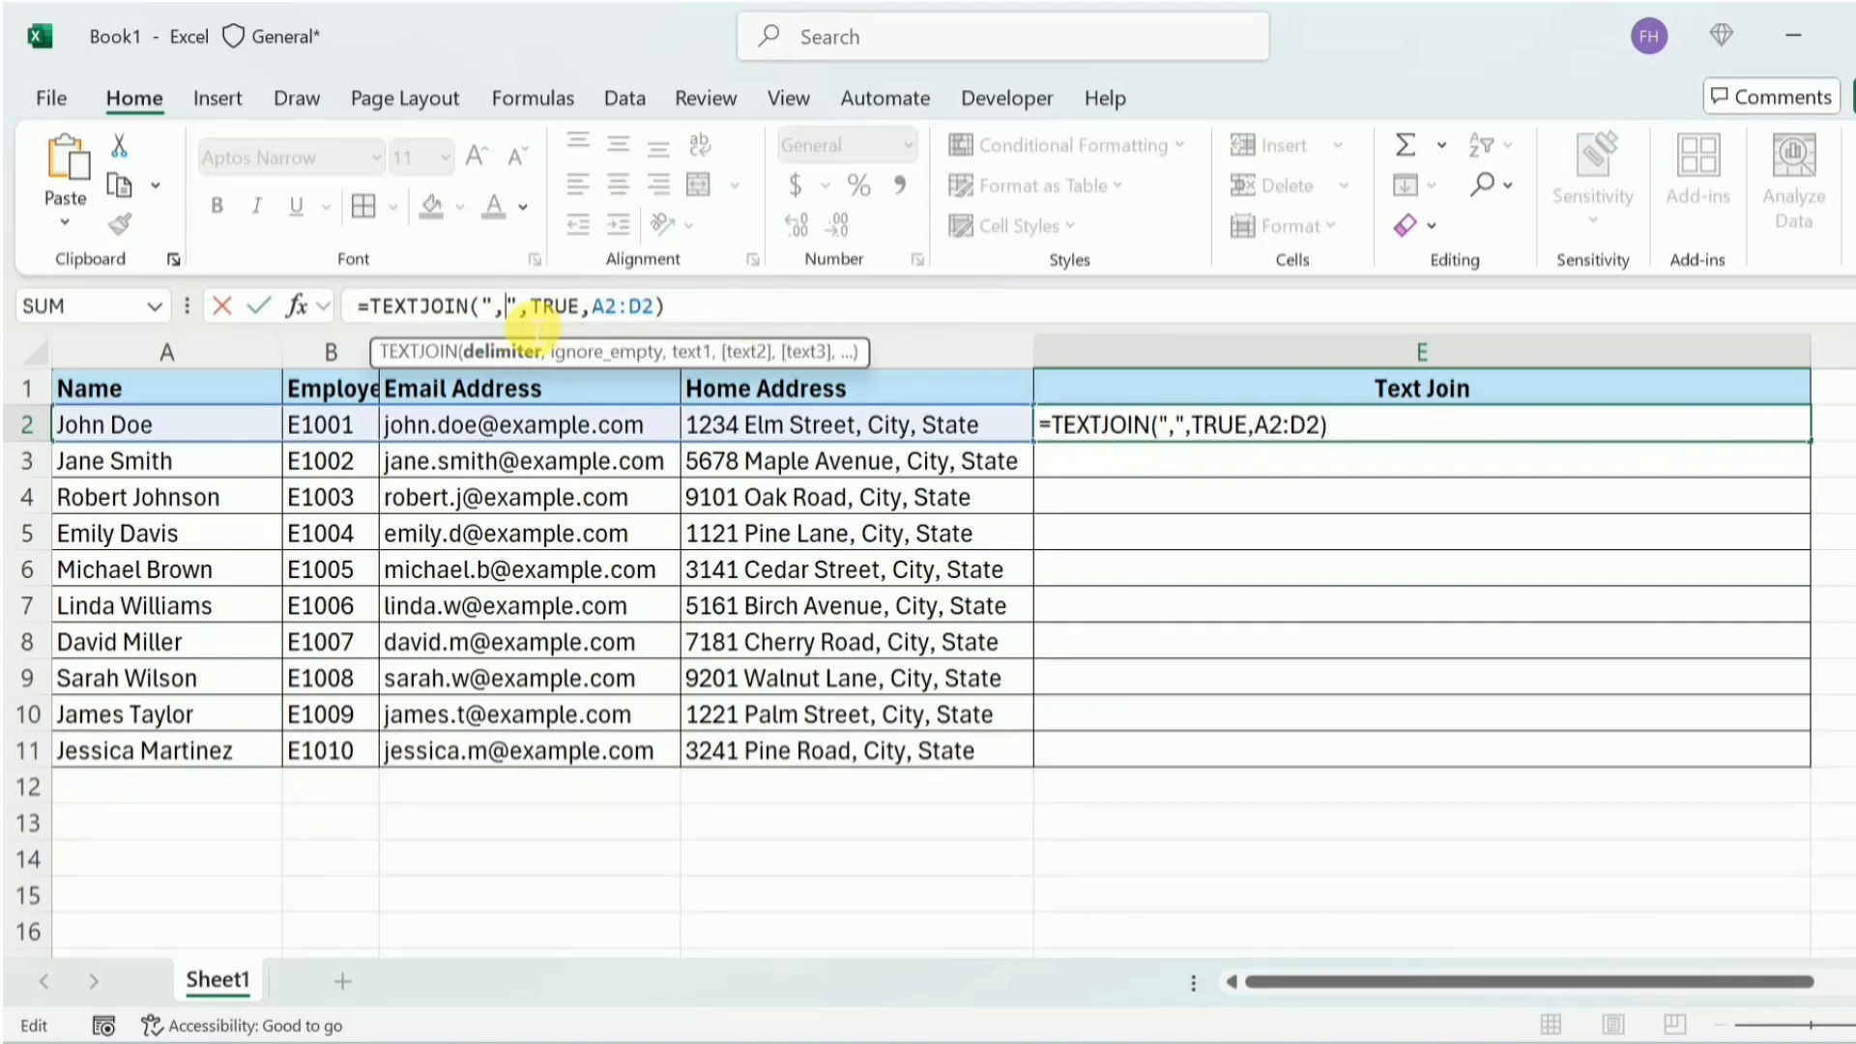
pyautogui.press('Return')
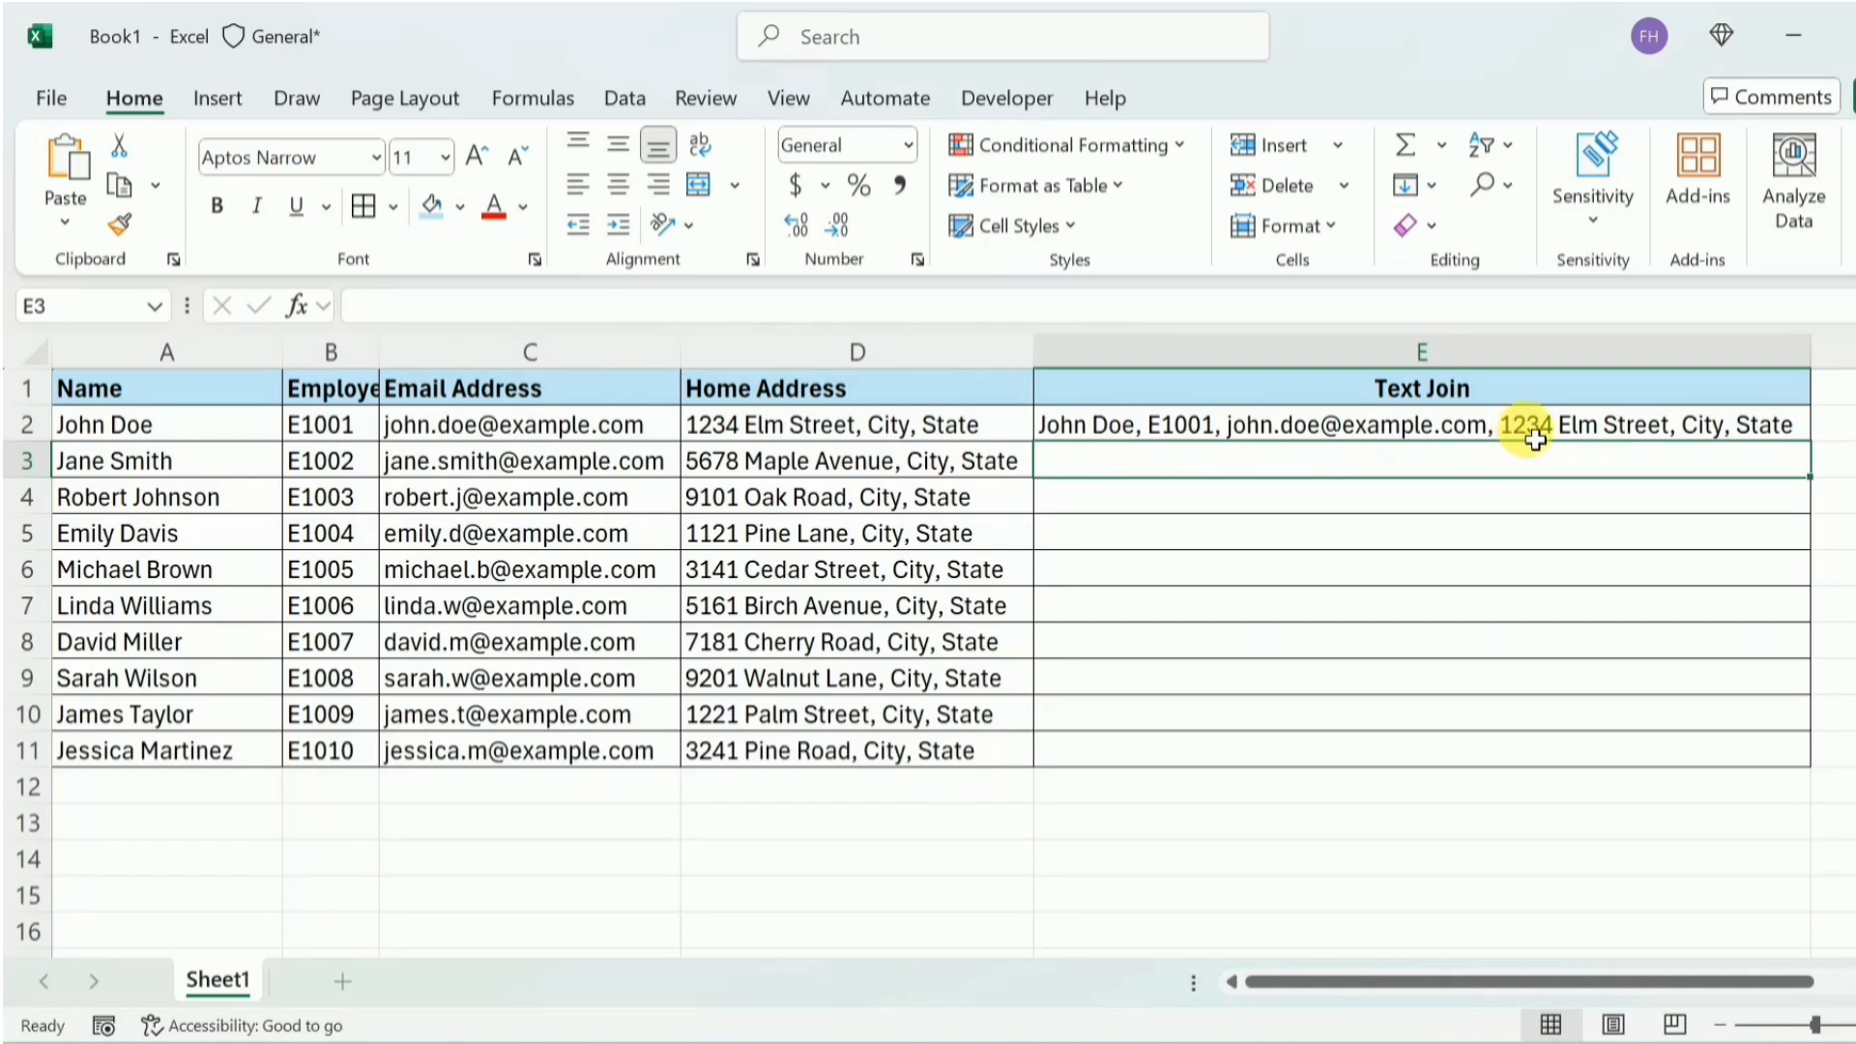
# - Fill the TEXTJOIN formula from E2 down to E11 and autofit the width of column E
pyautogui.click(1784, 430)
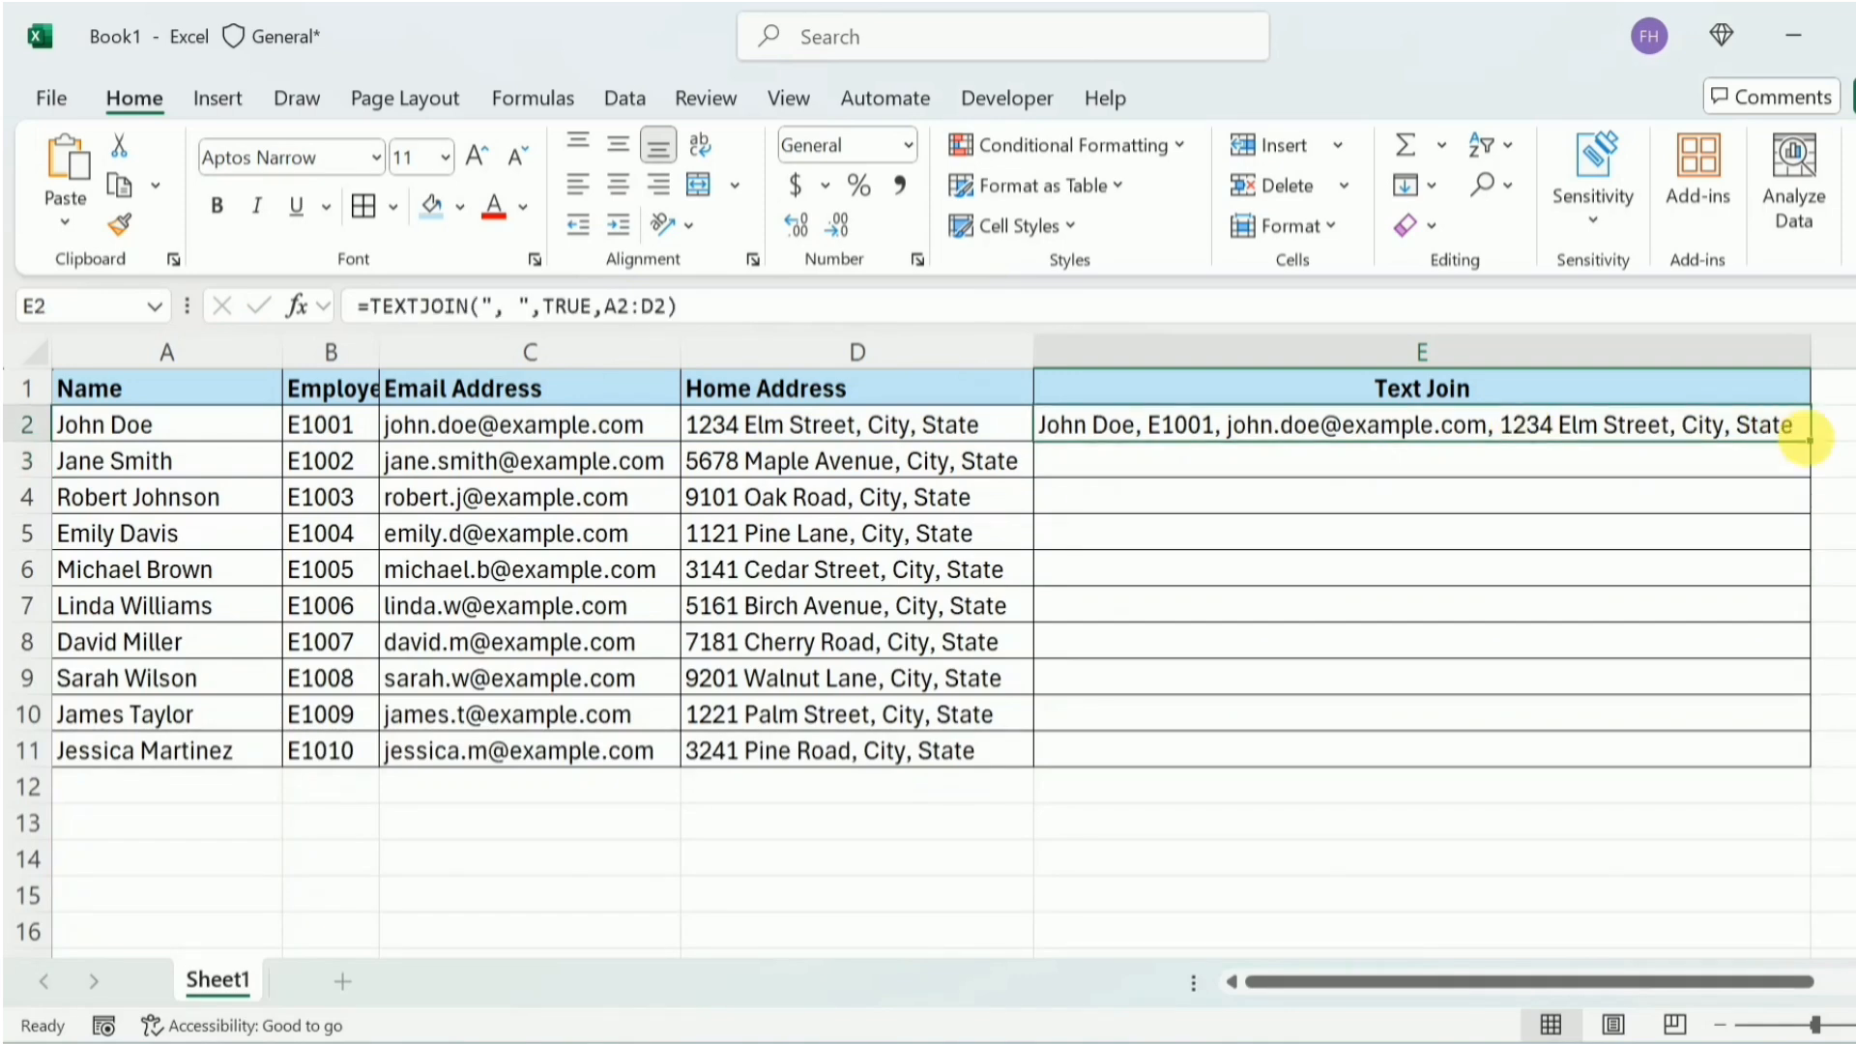
pyautogui.moveTo(1810, 443); pyautogui.dragTo(1807, 763)
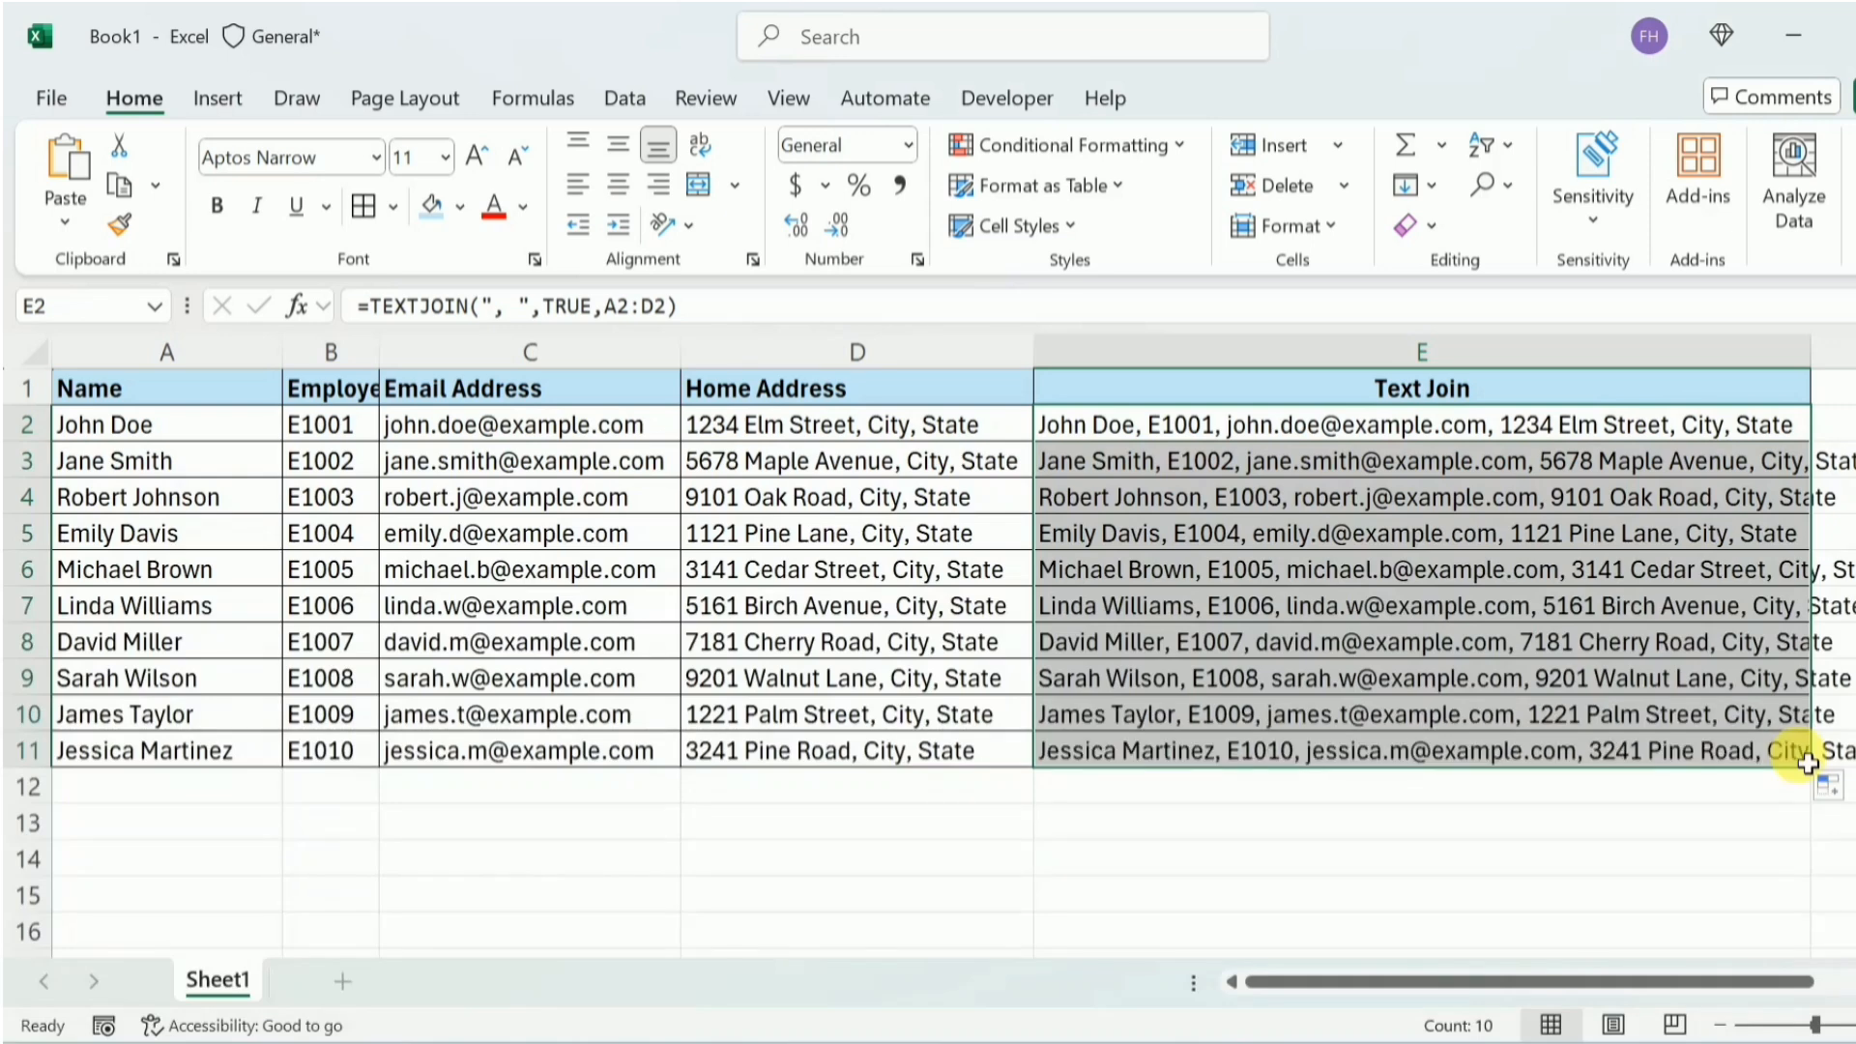
pyautogui.doubleClick(1811, 351)
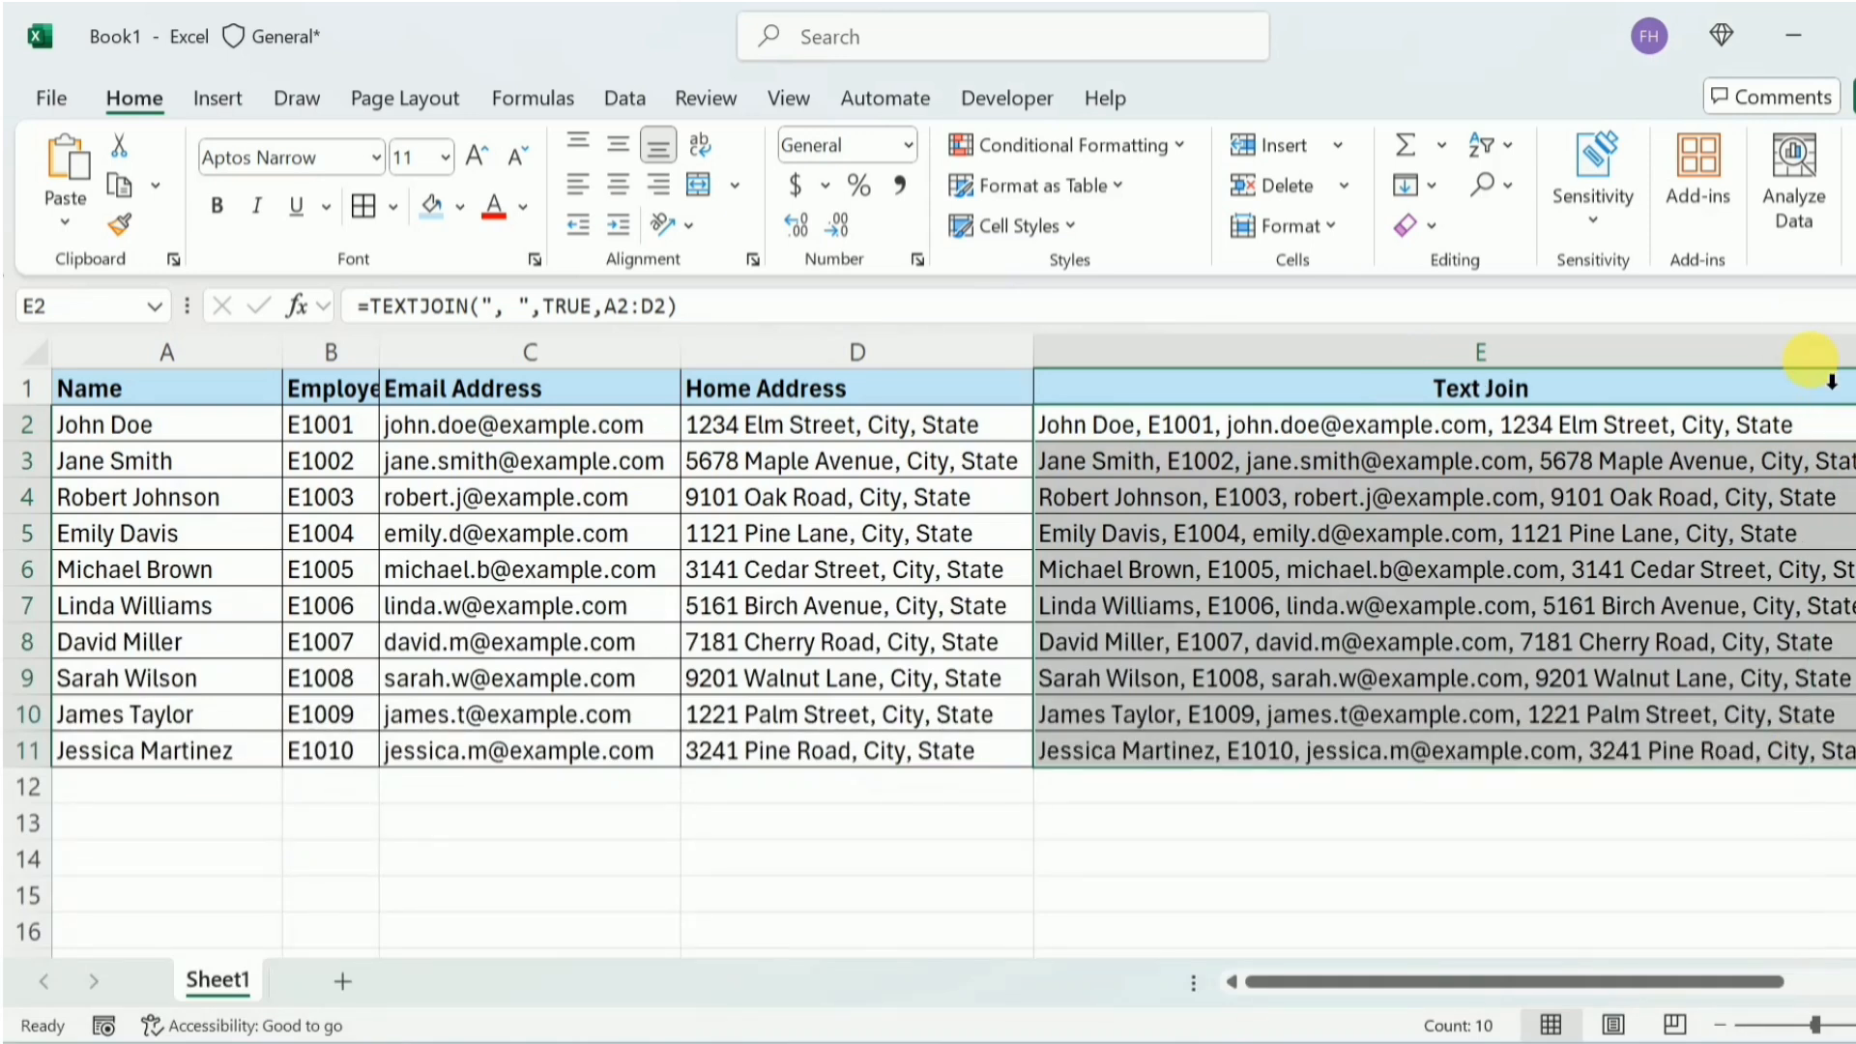
# - Undo the column E resizing and formula fill, and remove the TEXTJOIN formula from E2
pyautogui.click(1637, 825)
pyautogui.hotkey('ctrl', 'z')
pyautogui.hotkey('ctrl', 'z')
pyautogui.hotkey('ctrl', 'z')
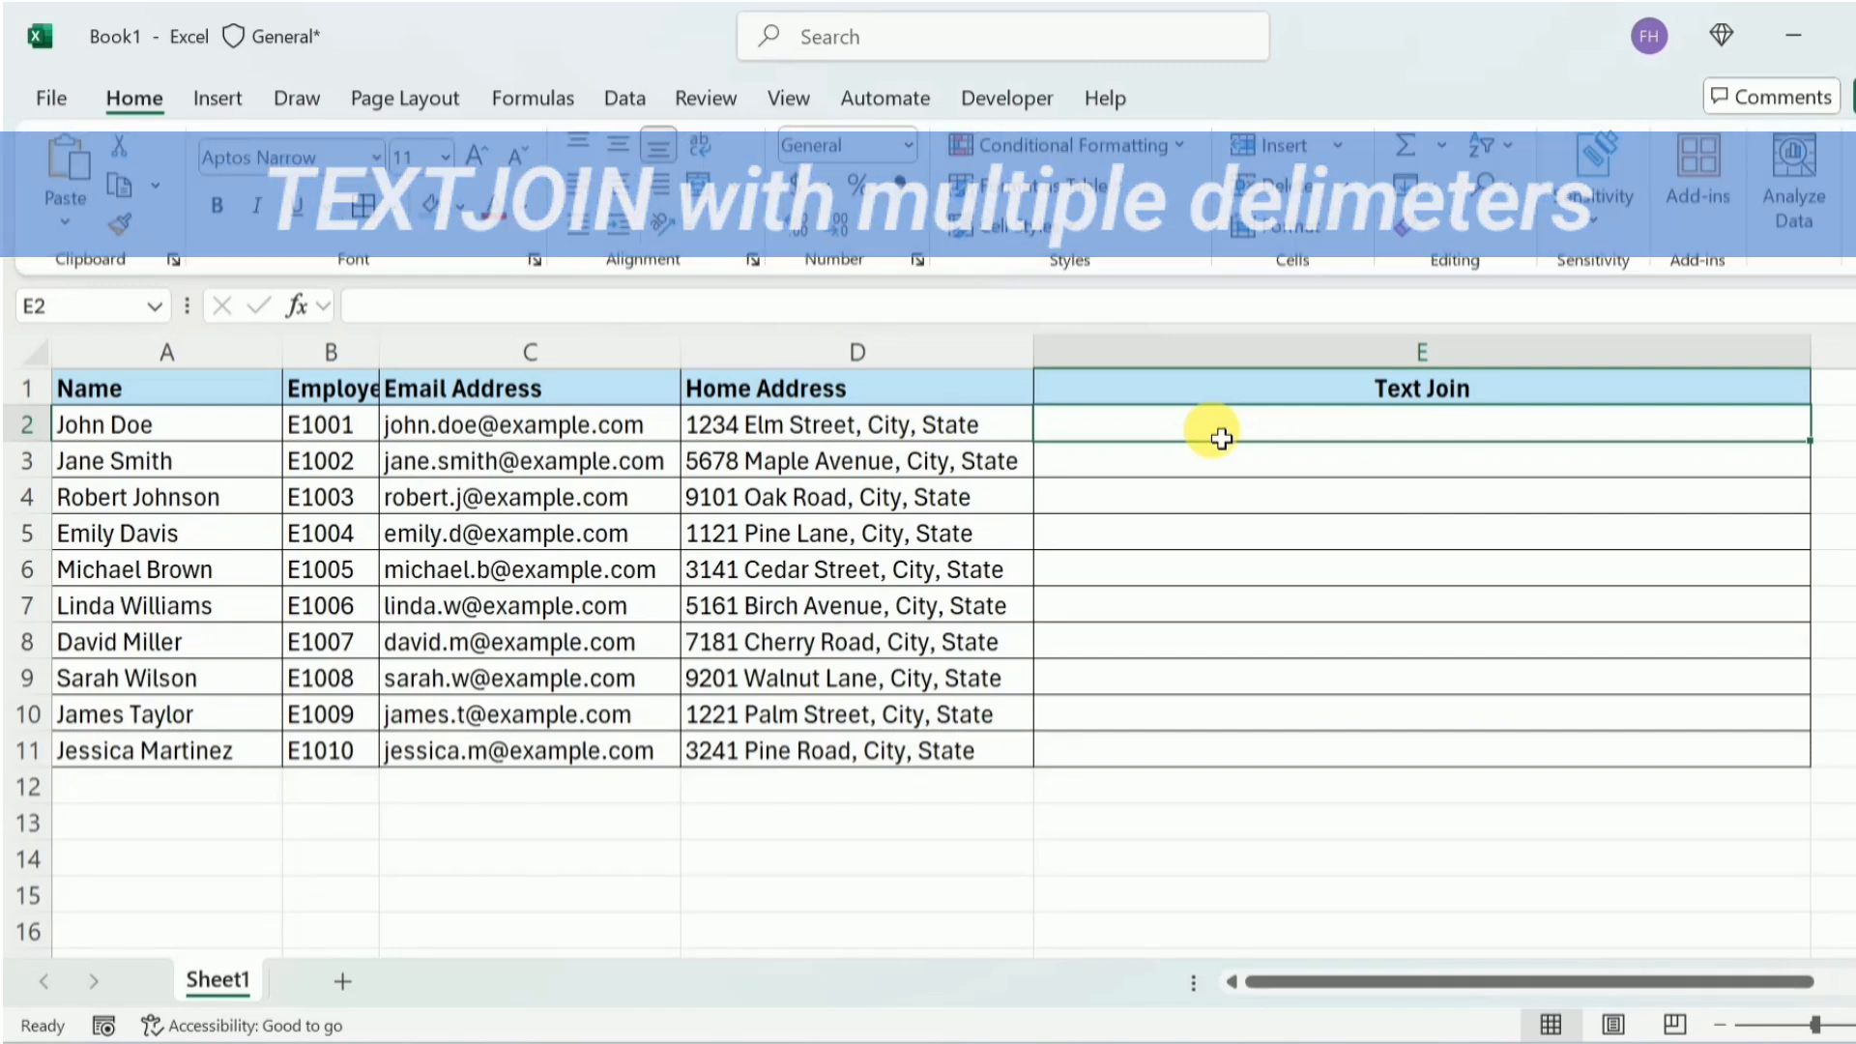
# - Enter =TEXTJOIN({", ",": ","; "},TRUE,A2:D2) in E2 to join the first employee's details with three different delimiters
pyautogui.write('=')
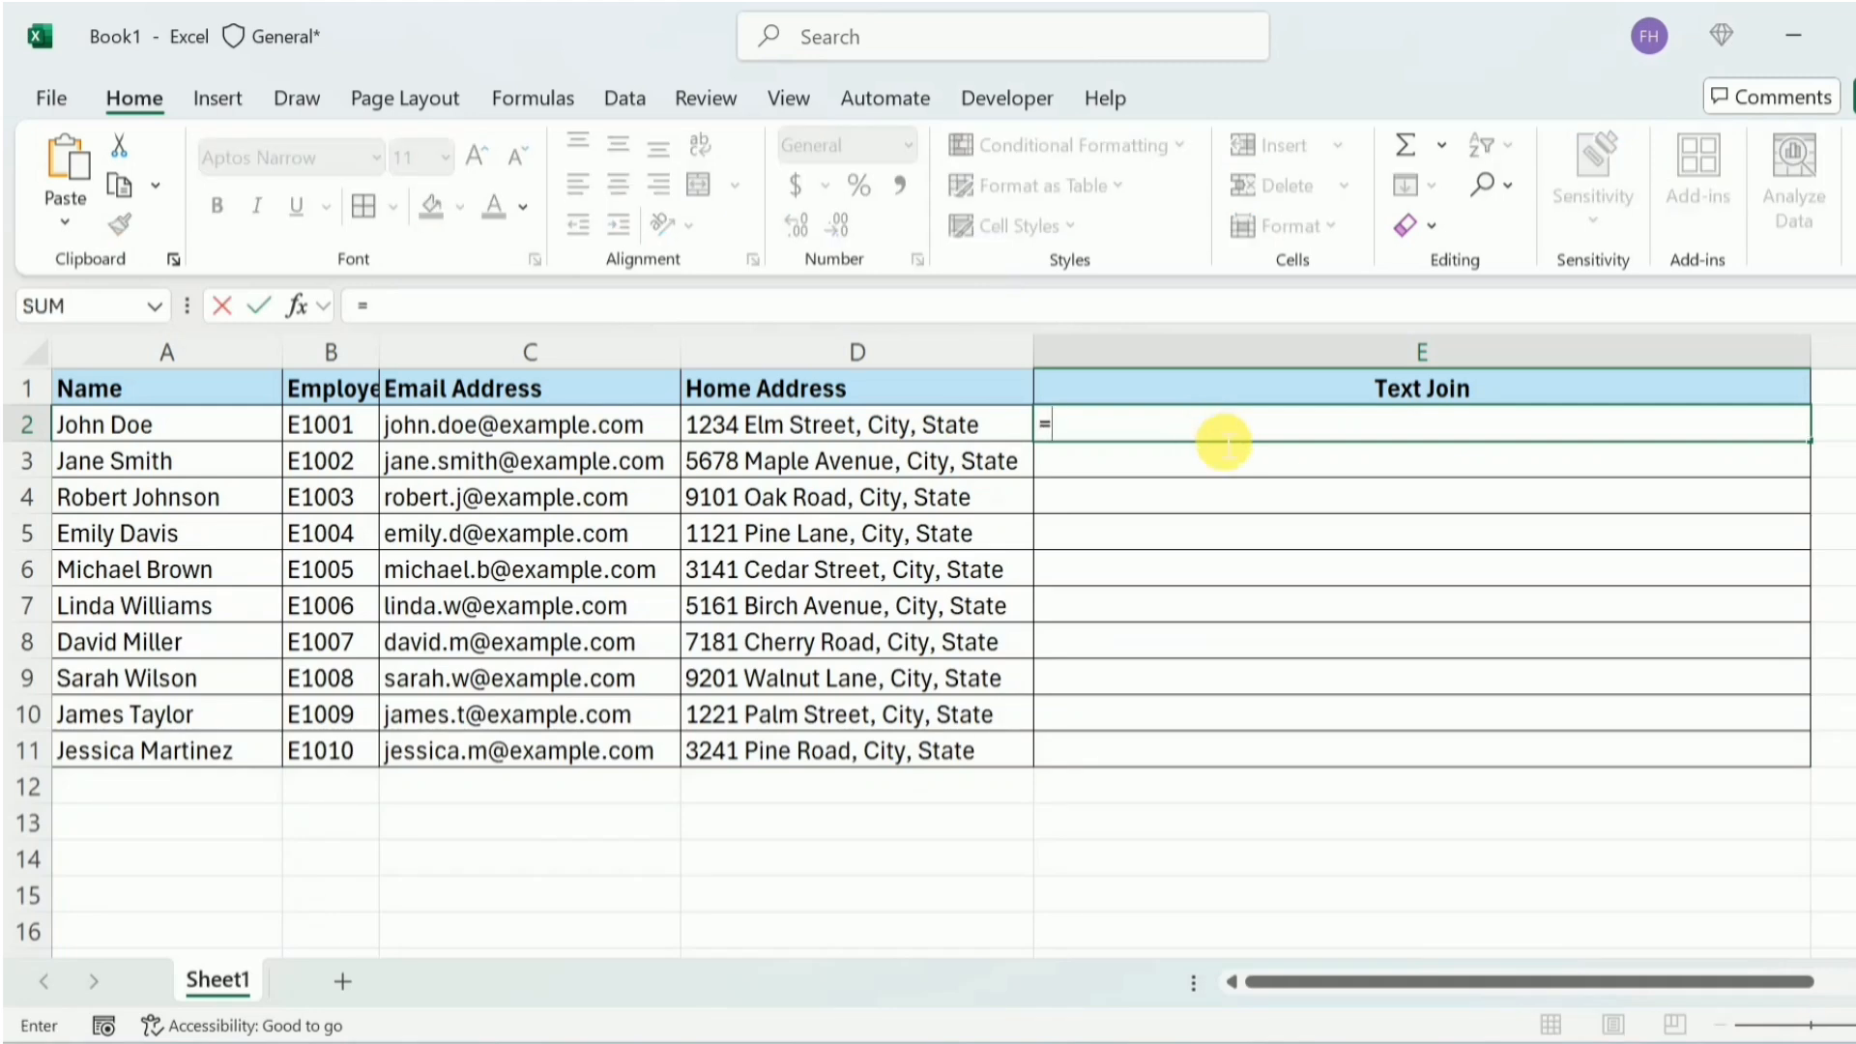
pyautogui.write('Text')
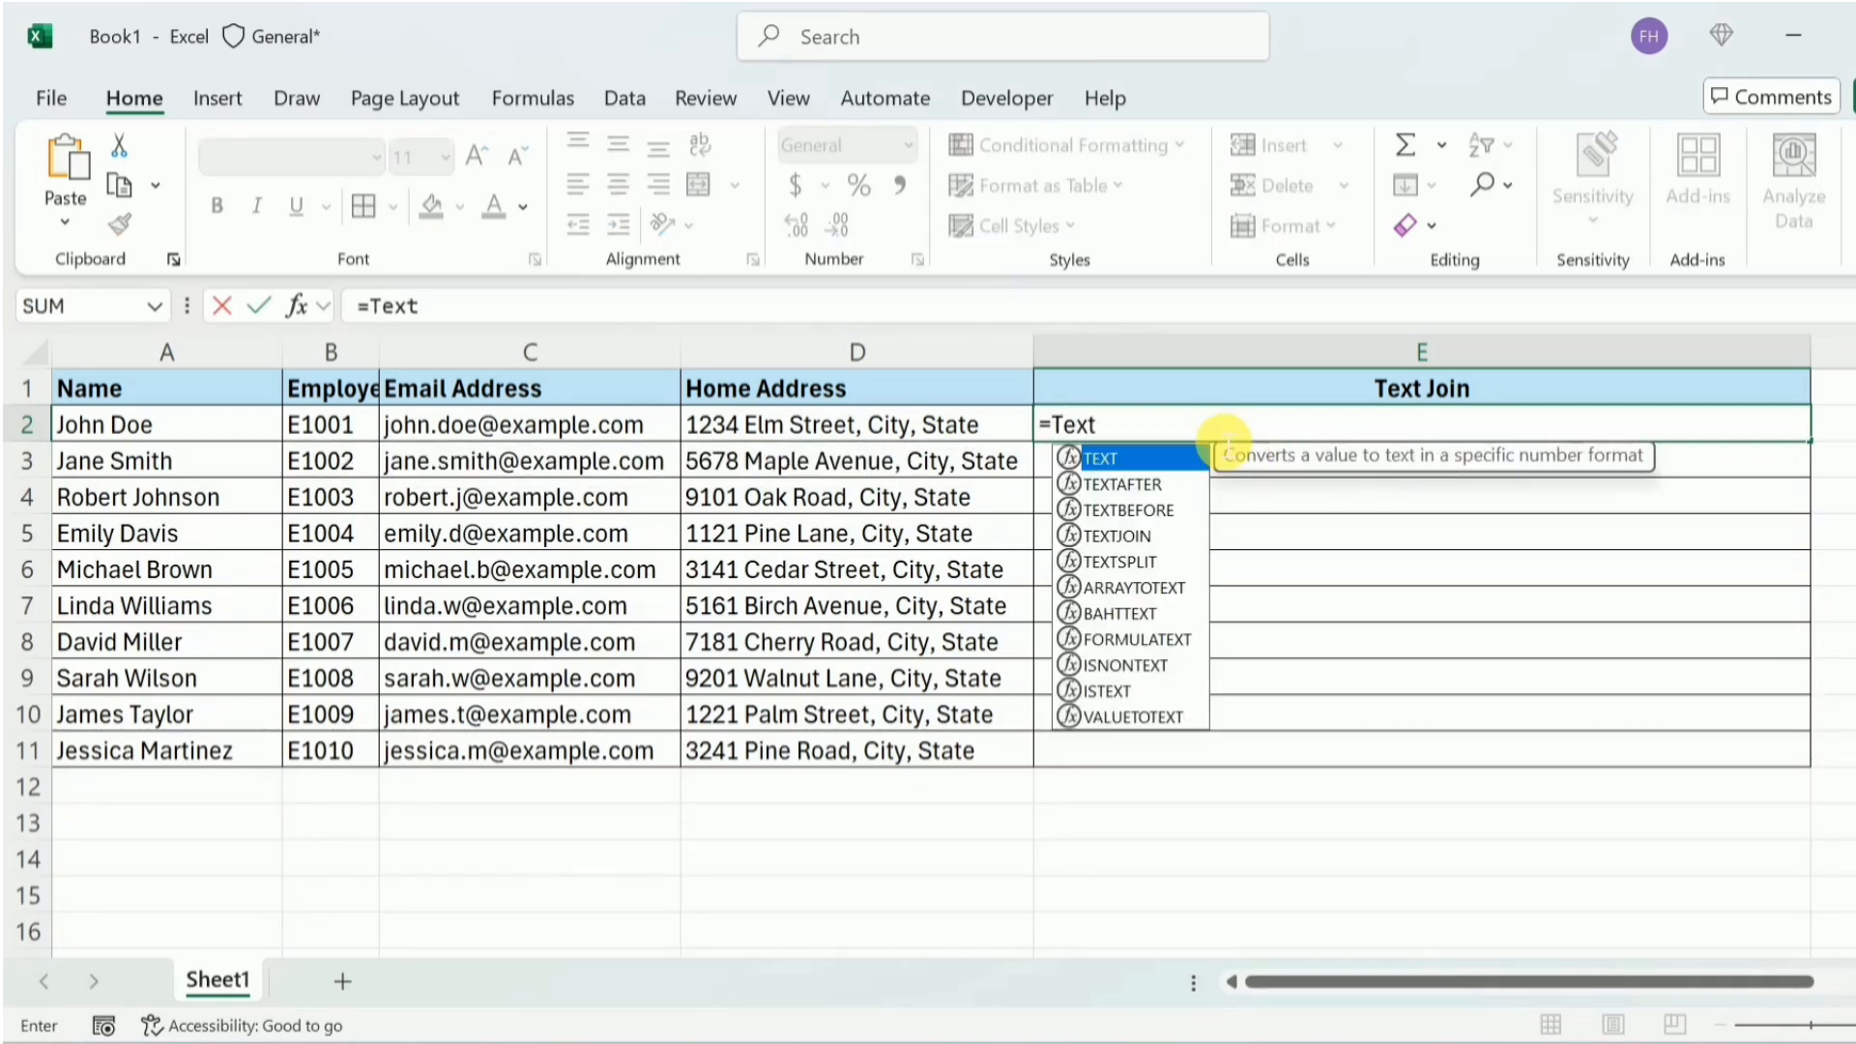
pyautogui.write('j')
pyautogui.press('Tab')
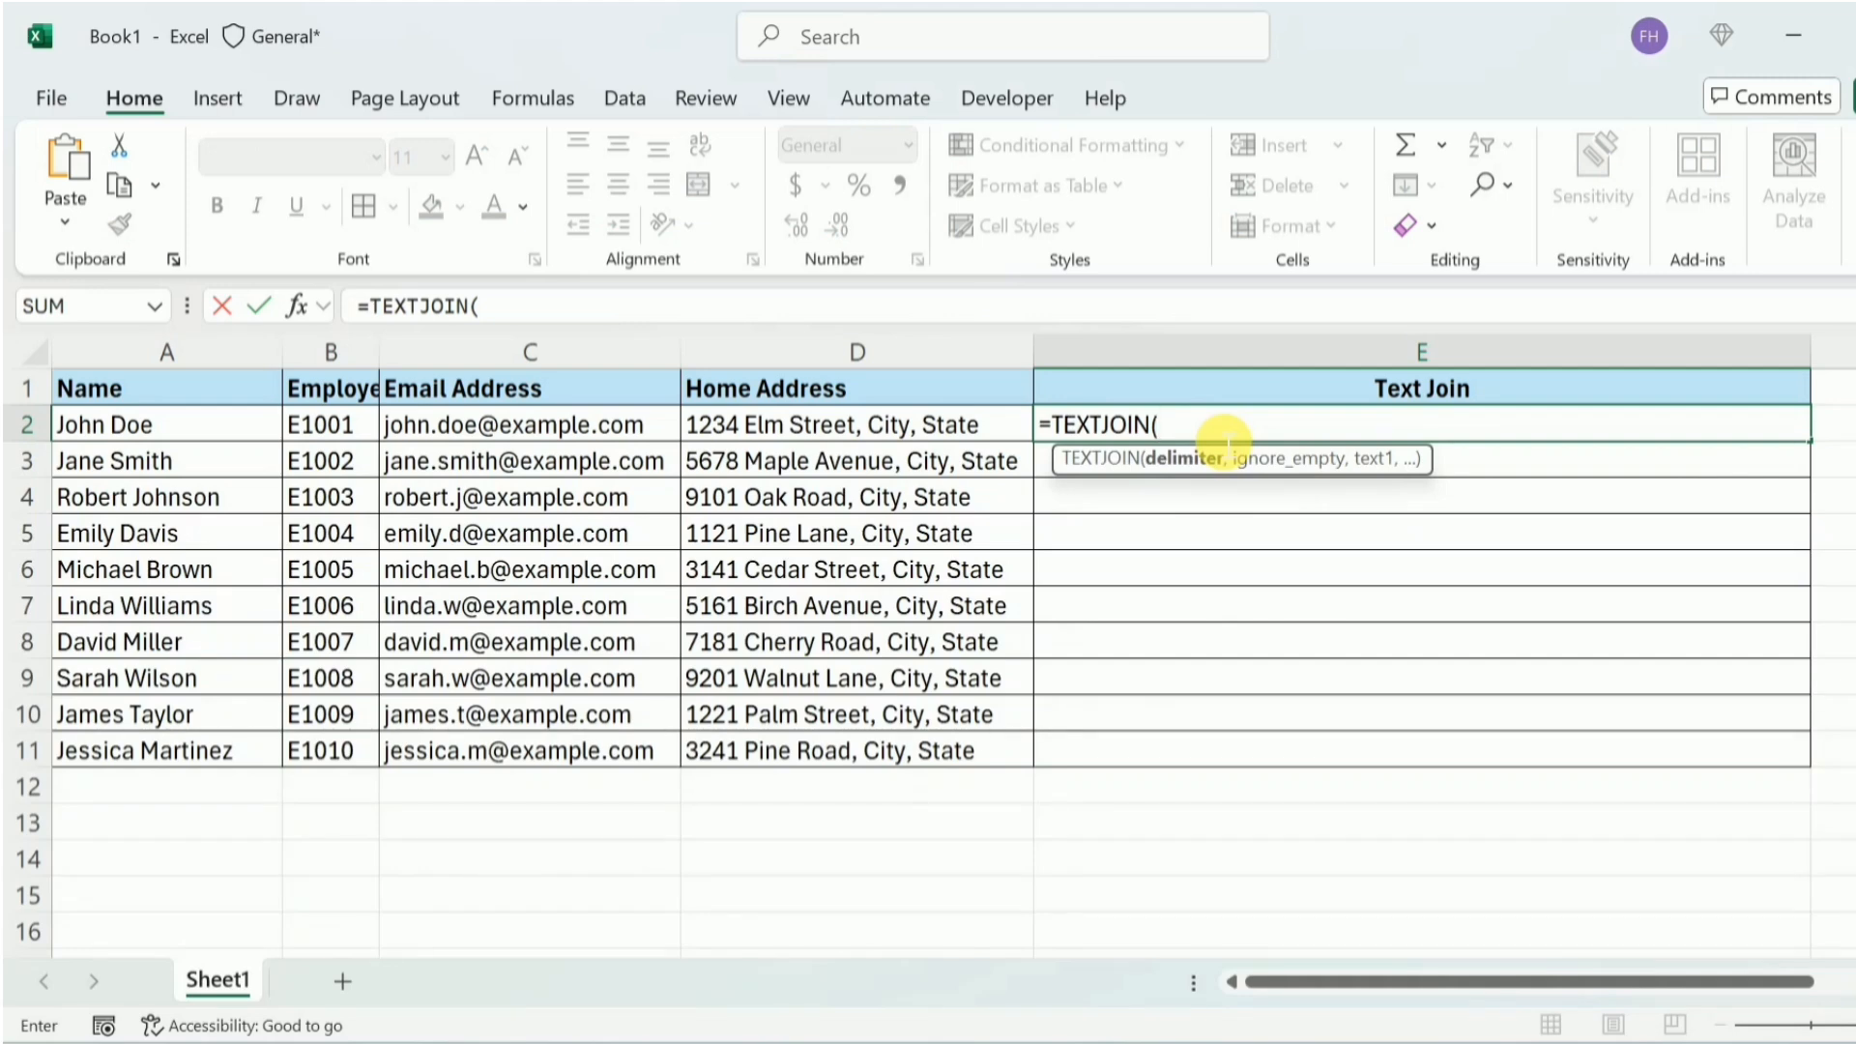
pyautogui.write('{')
pyautogui.write('", ",')
pyautogui.write('": ","; "')
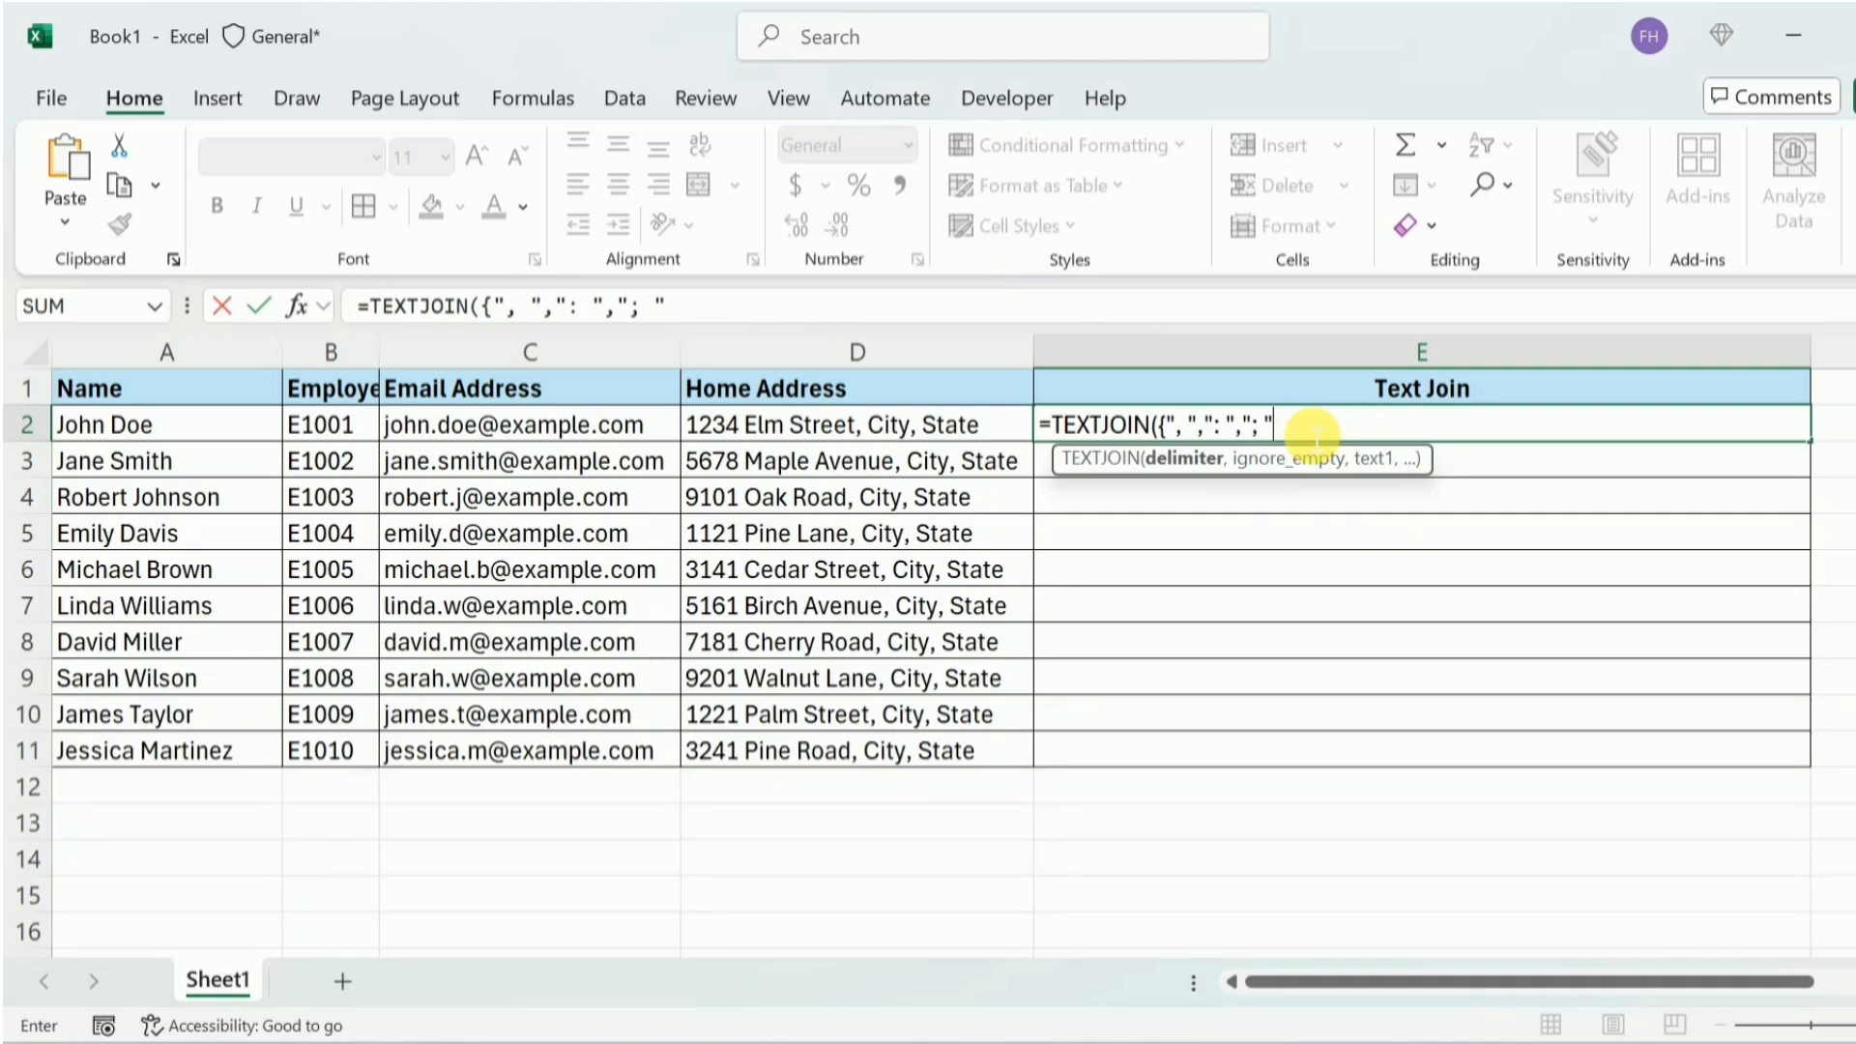
pyautogui.write('},T')
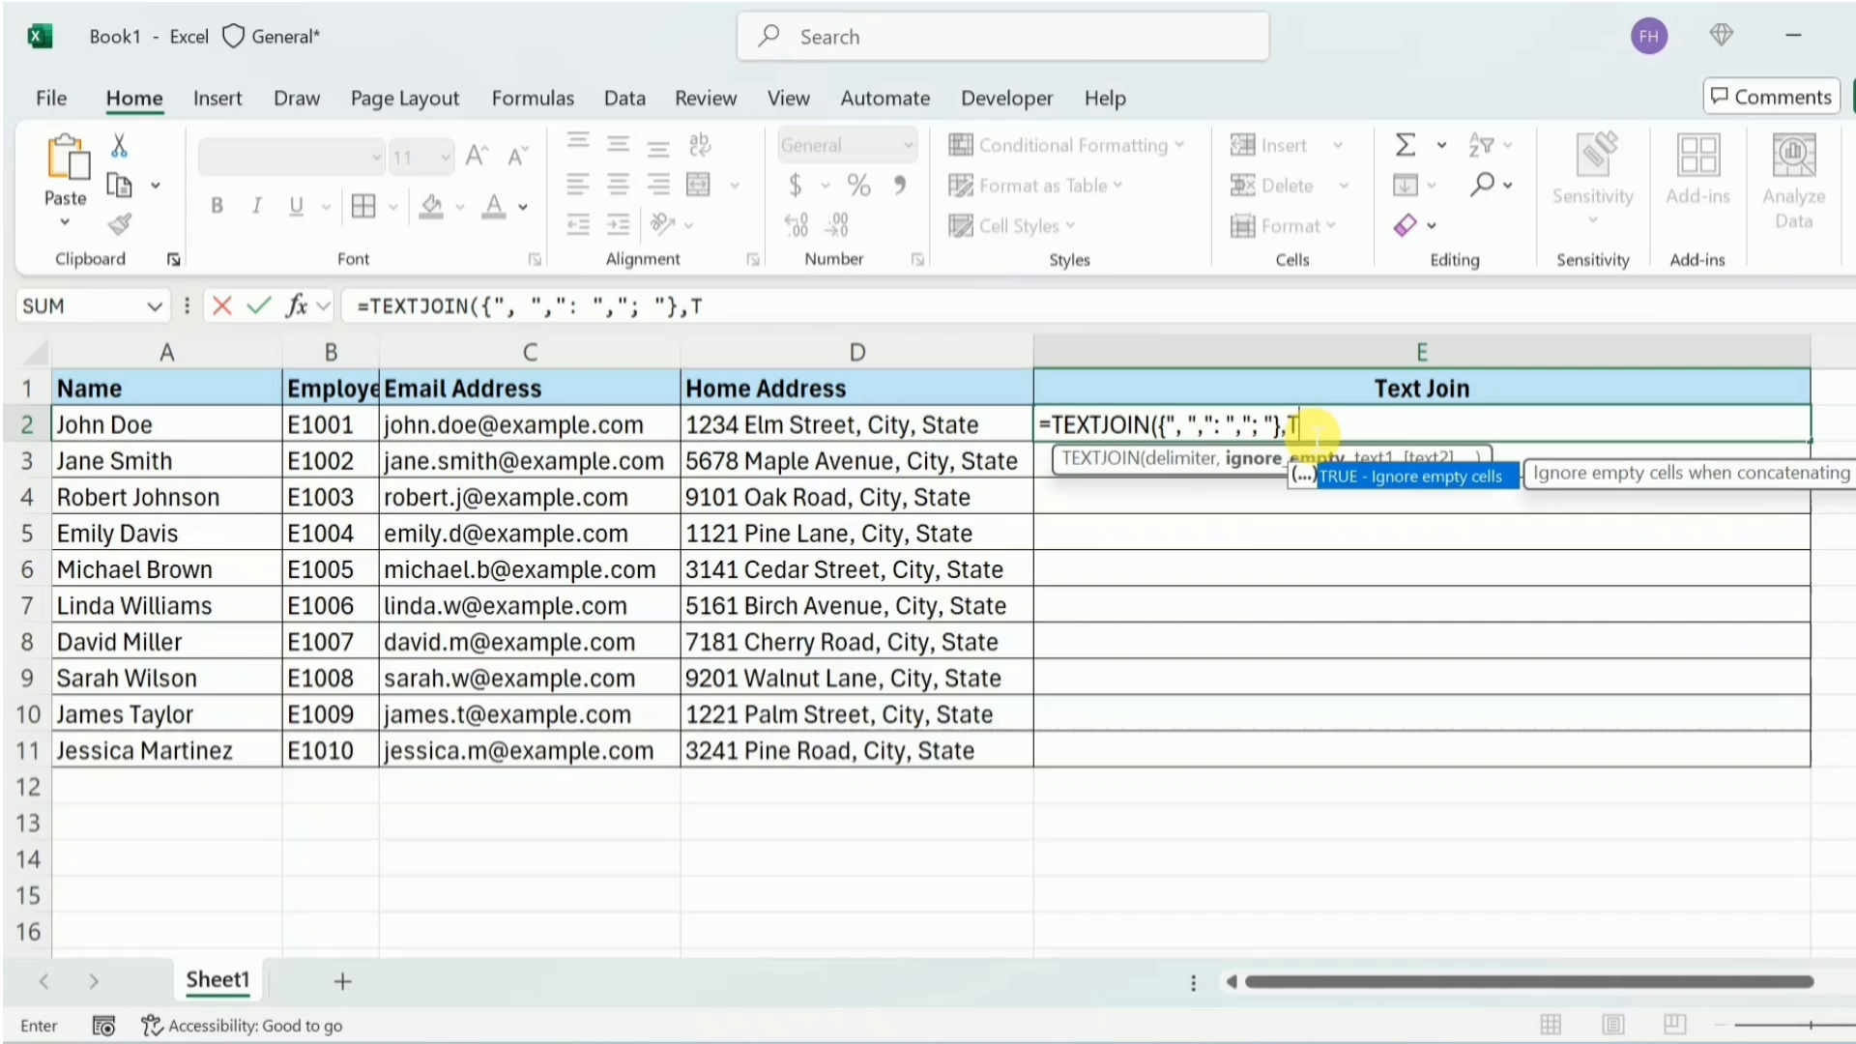
pyautogui.press('Tab')
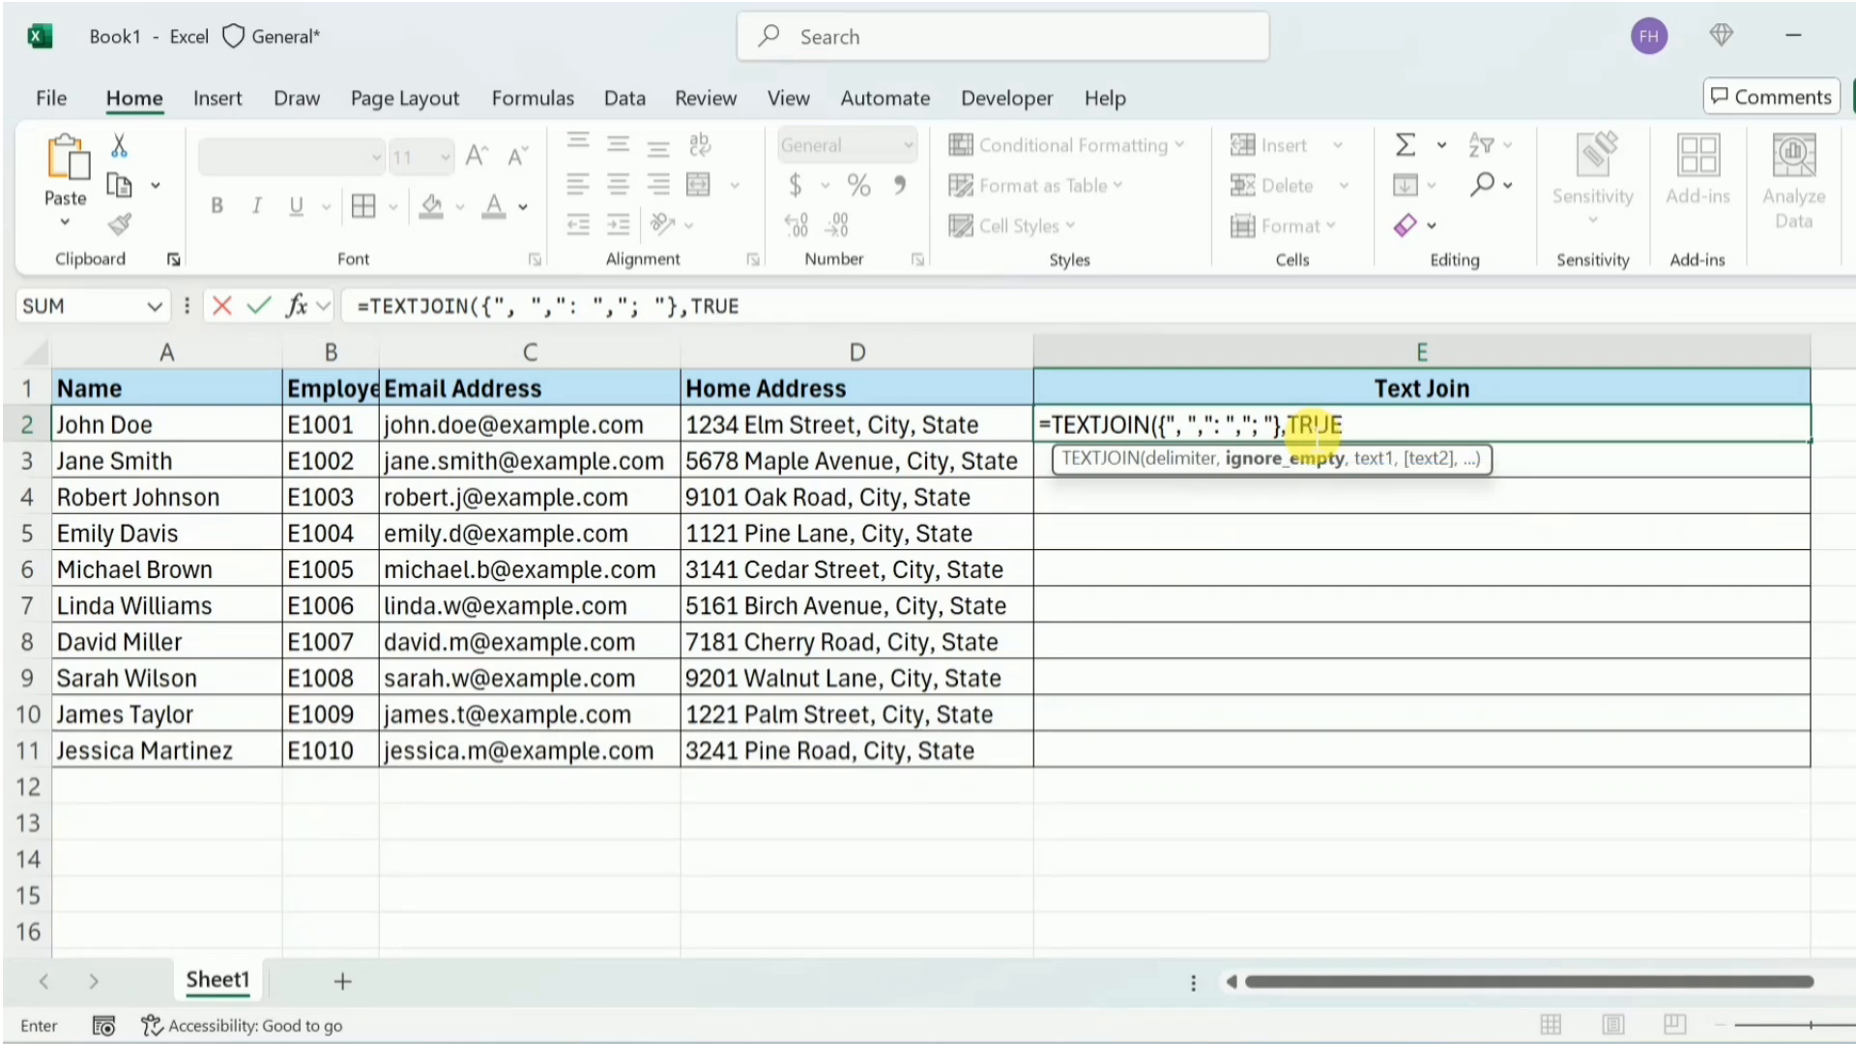
pyautogui.write(',')
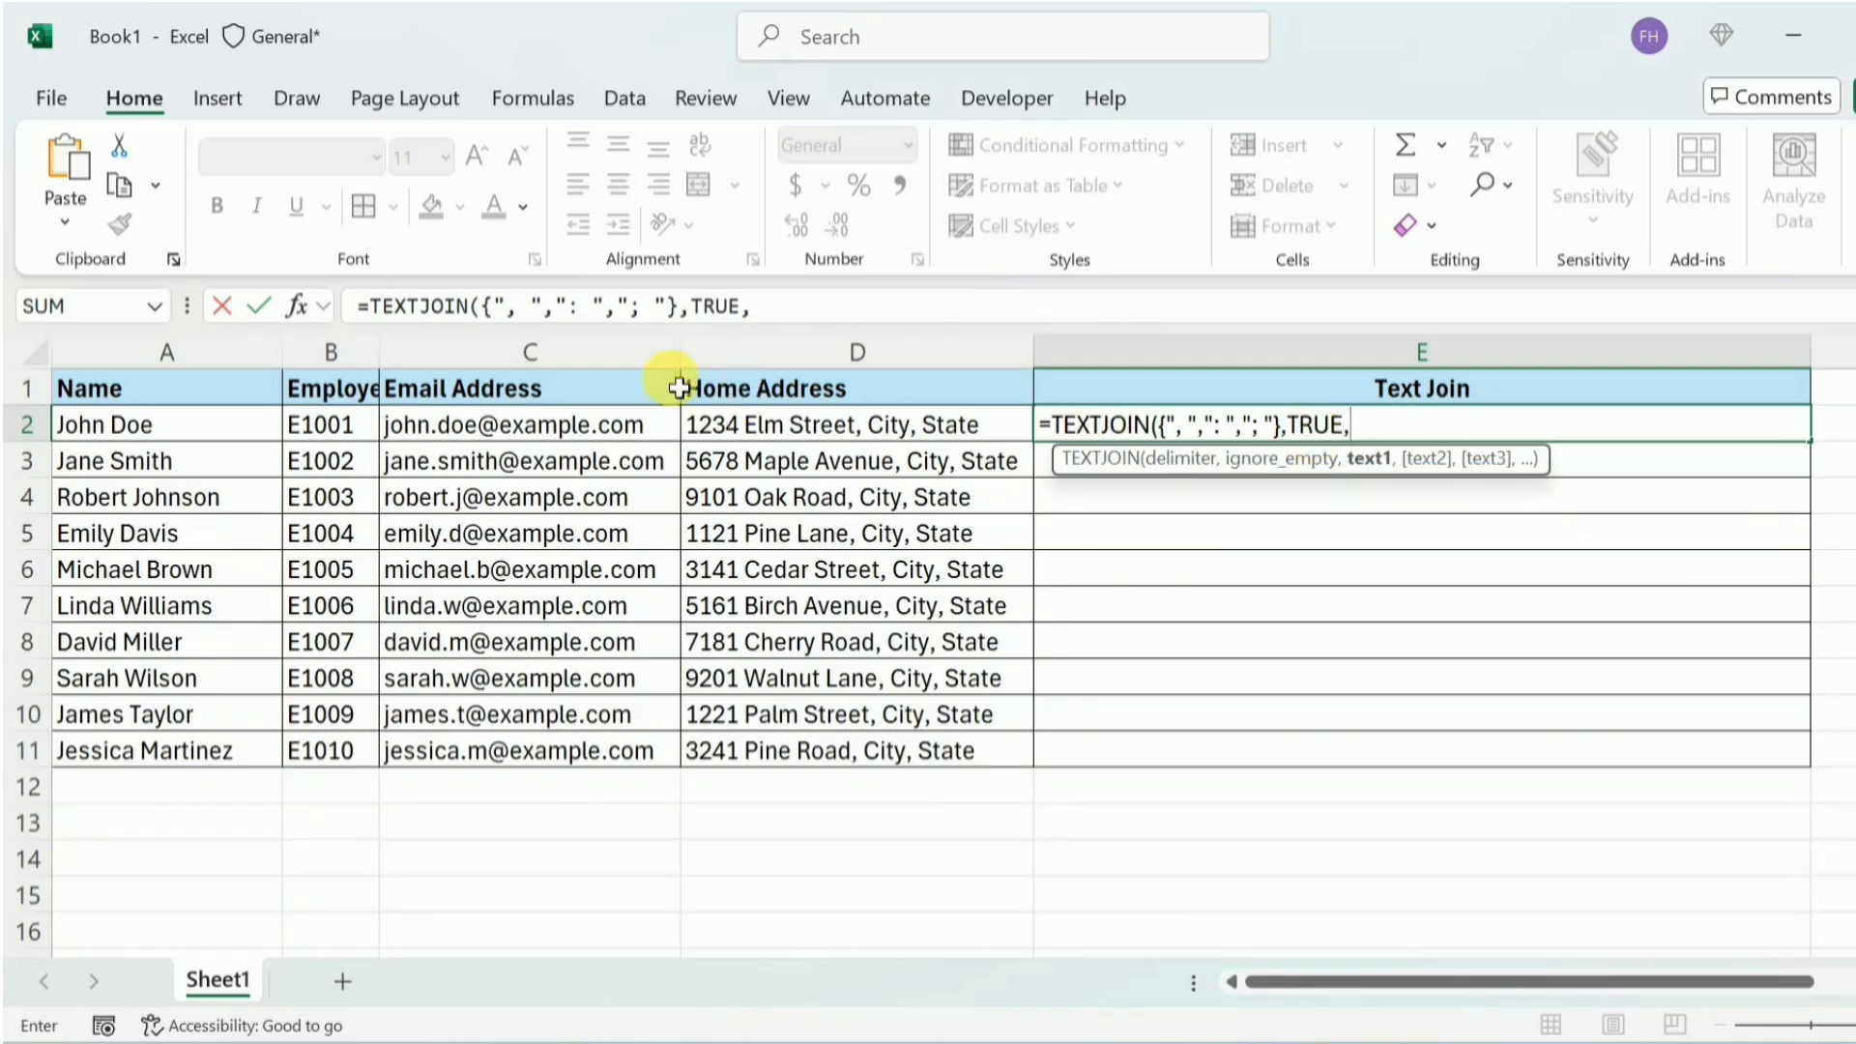
pyautogui.moveTo(216, 437); pyautogui.dragTo(712, 441)
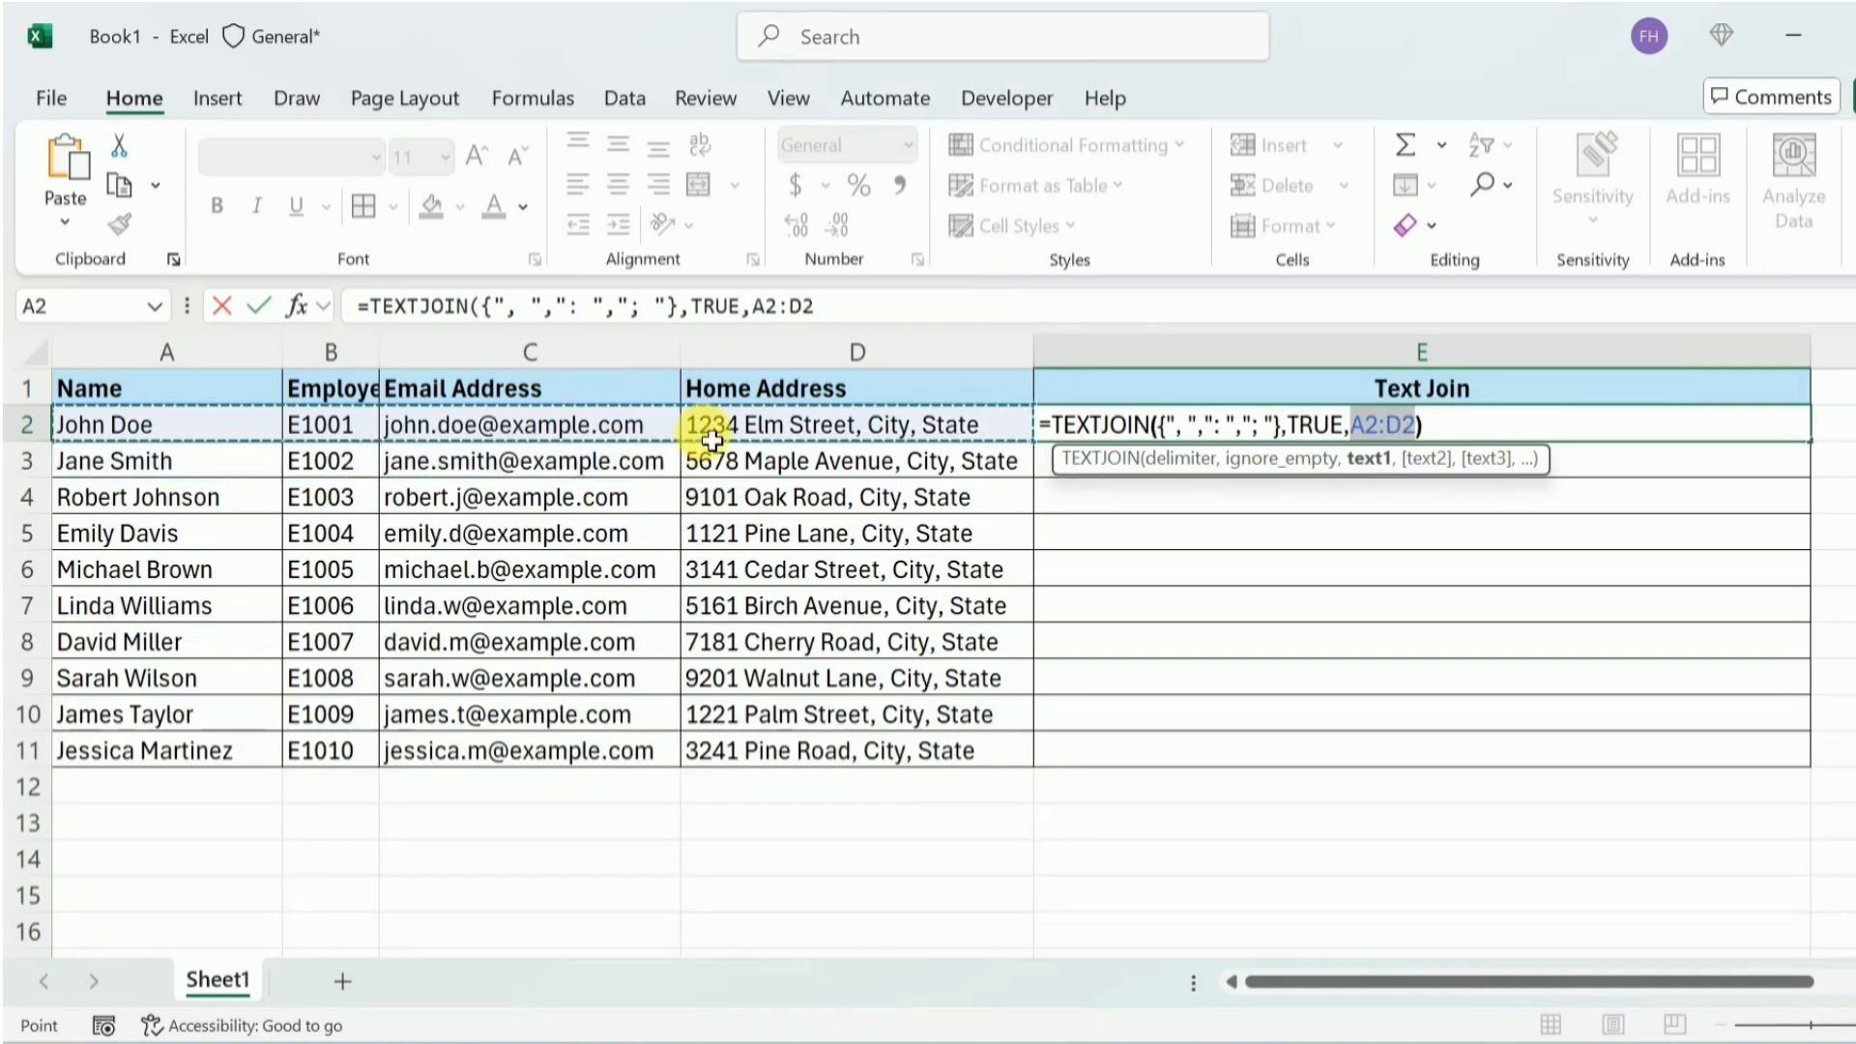
pyautogui.write(')')
pyautogui.press('Return')
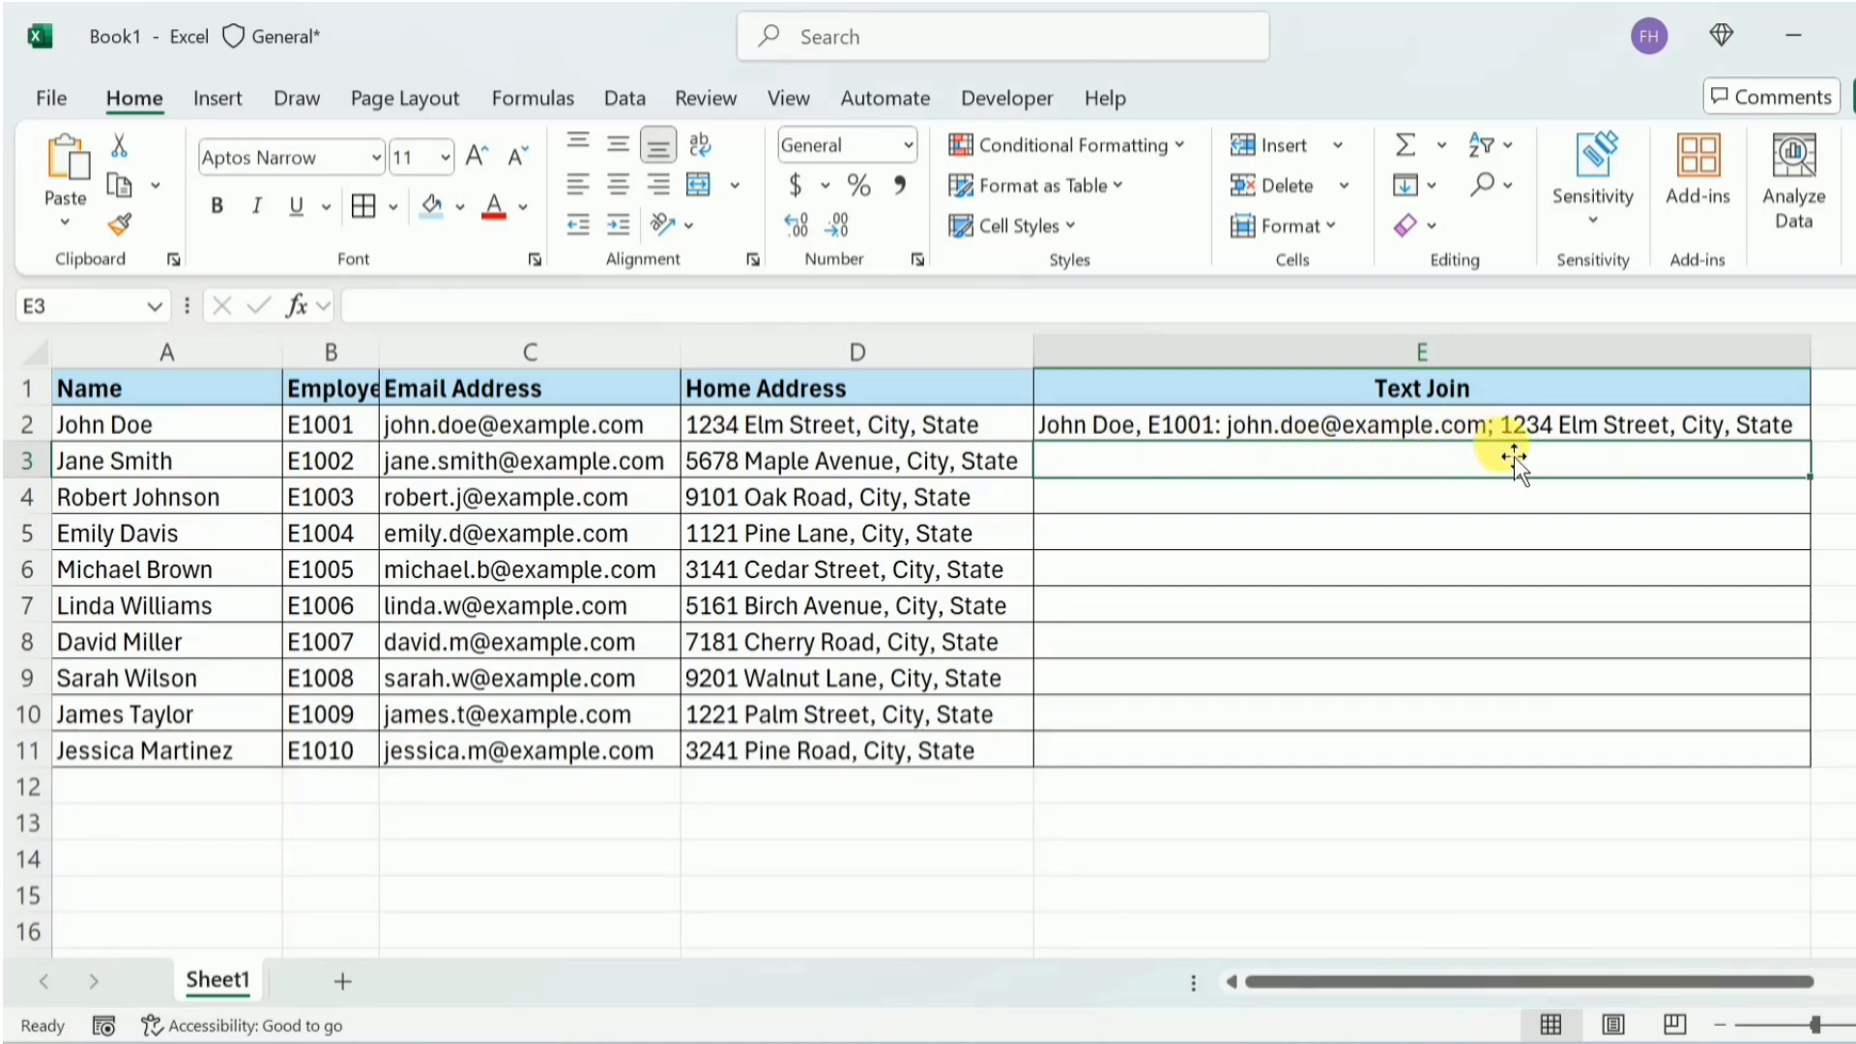
# - Fill the multiple-delimiter TEXTJOIN formula from E2 down to E11 and widen column E to fit the joined text
pyautogui.click(1566, 430)
pyautogui.moveTo(1811, 444); pyautogui.dragTo(1821, 752)
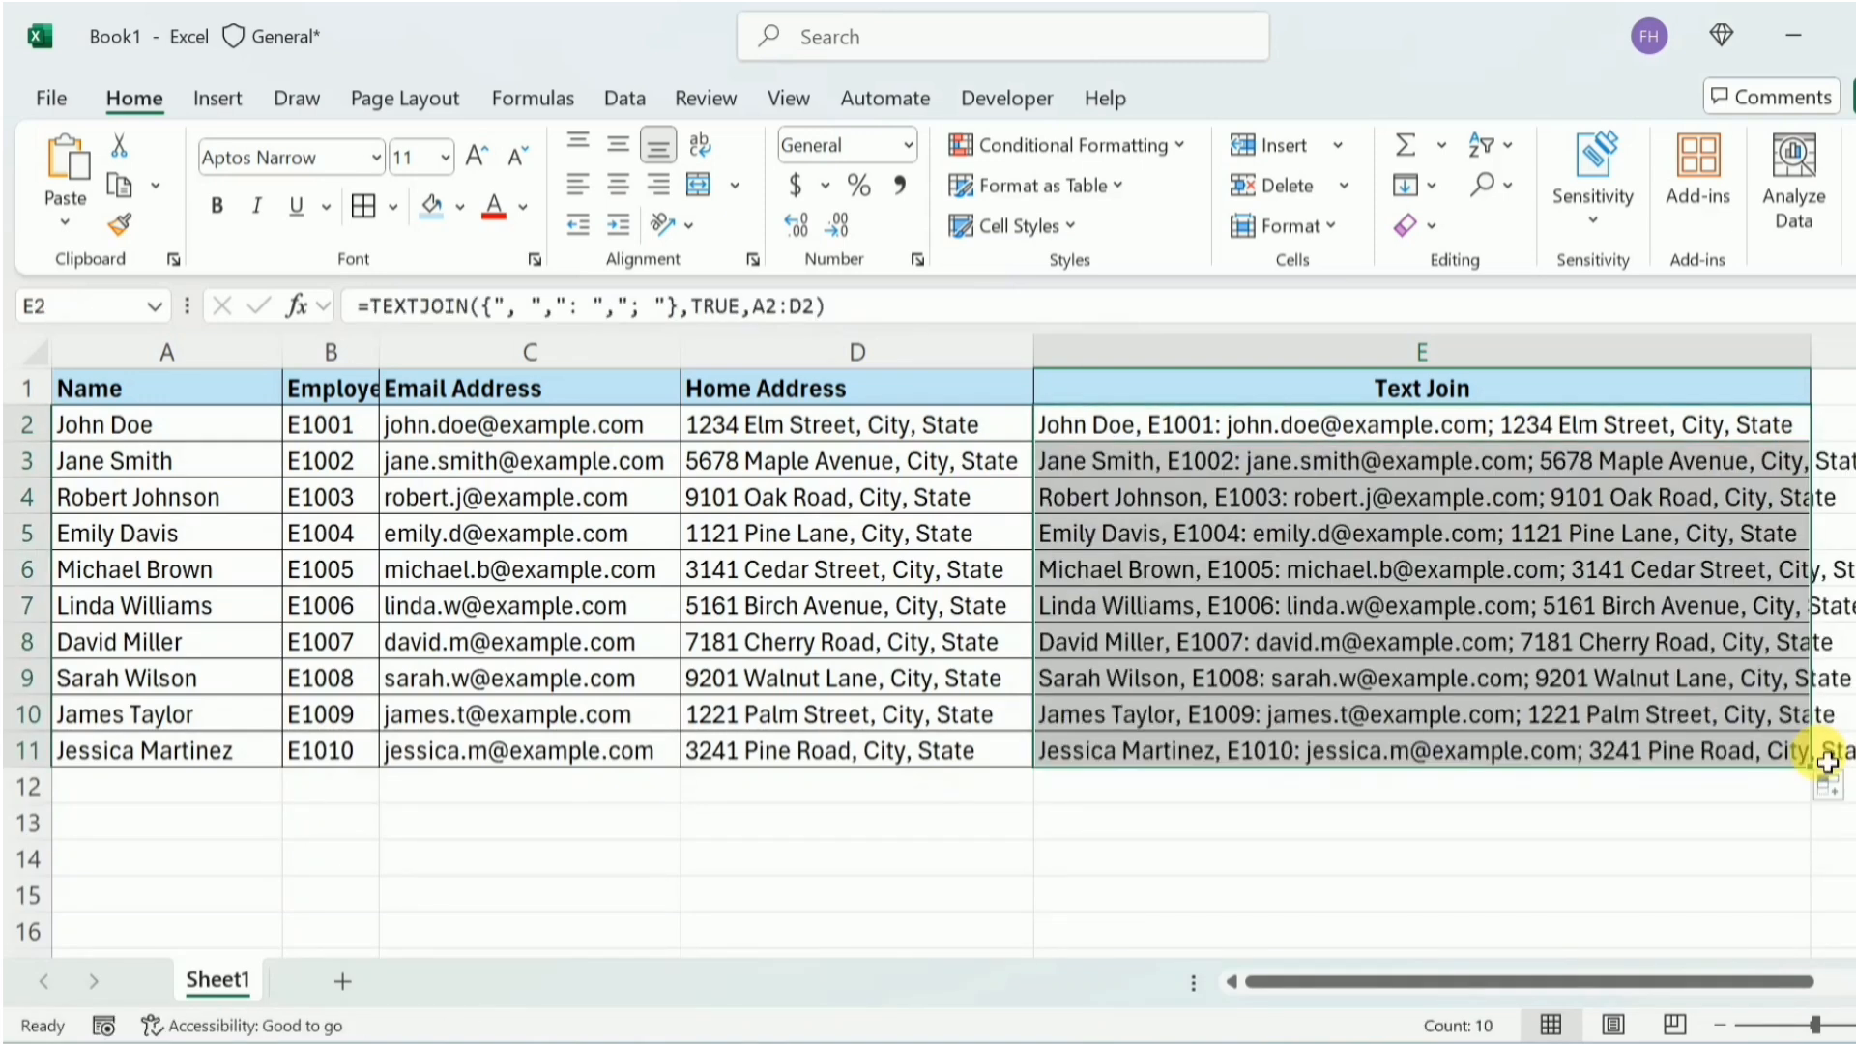
pyautogui.click(1807, 441)
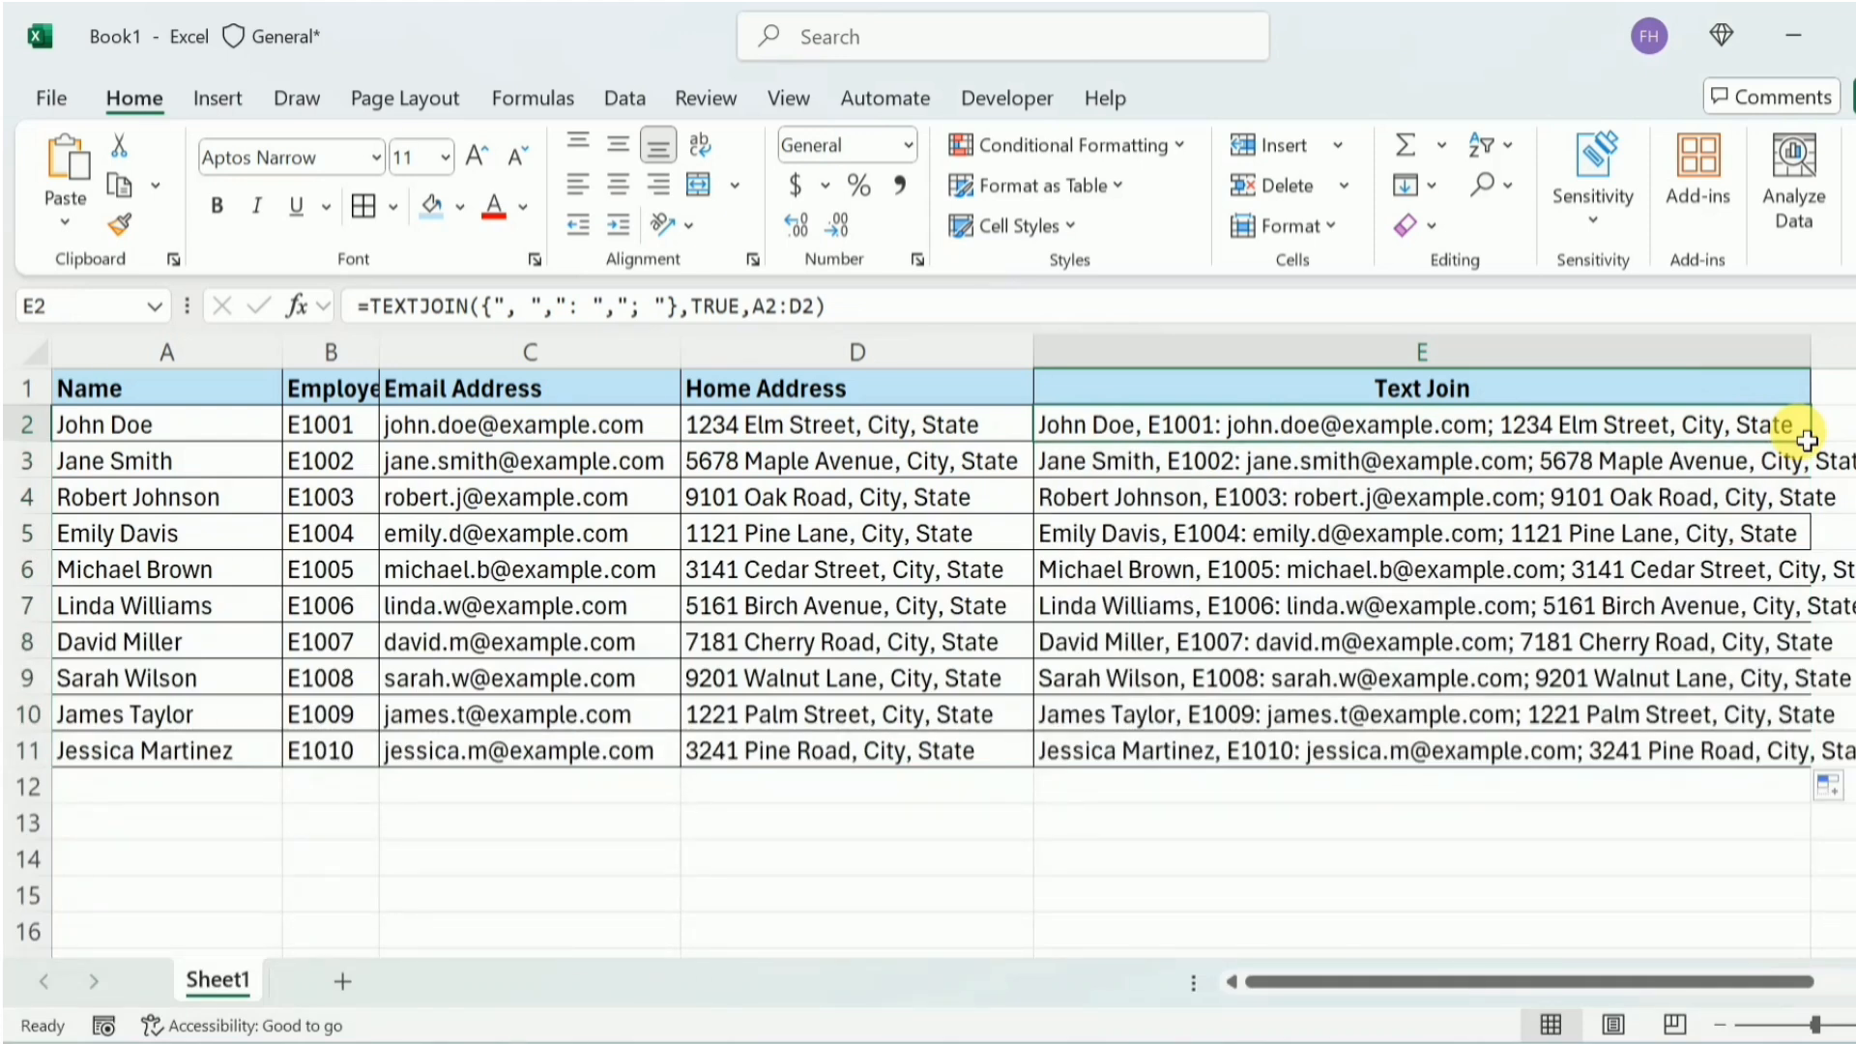
pyautogui.click(1776, 399)
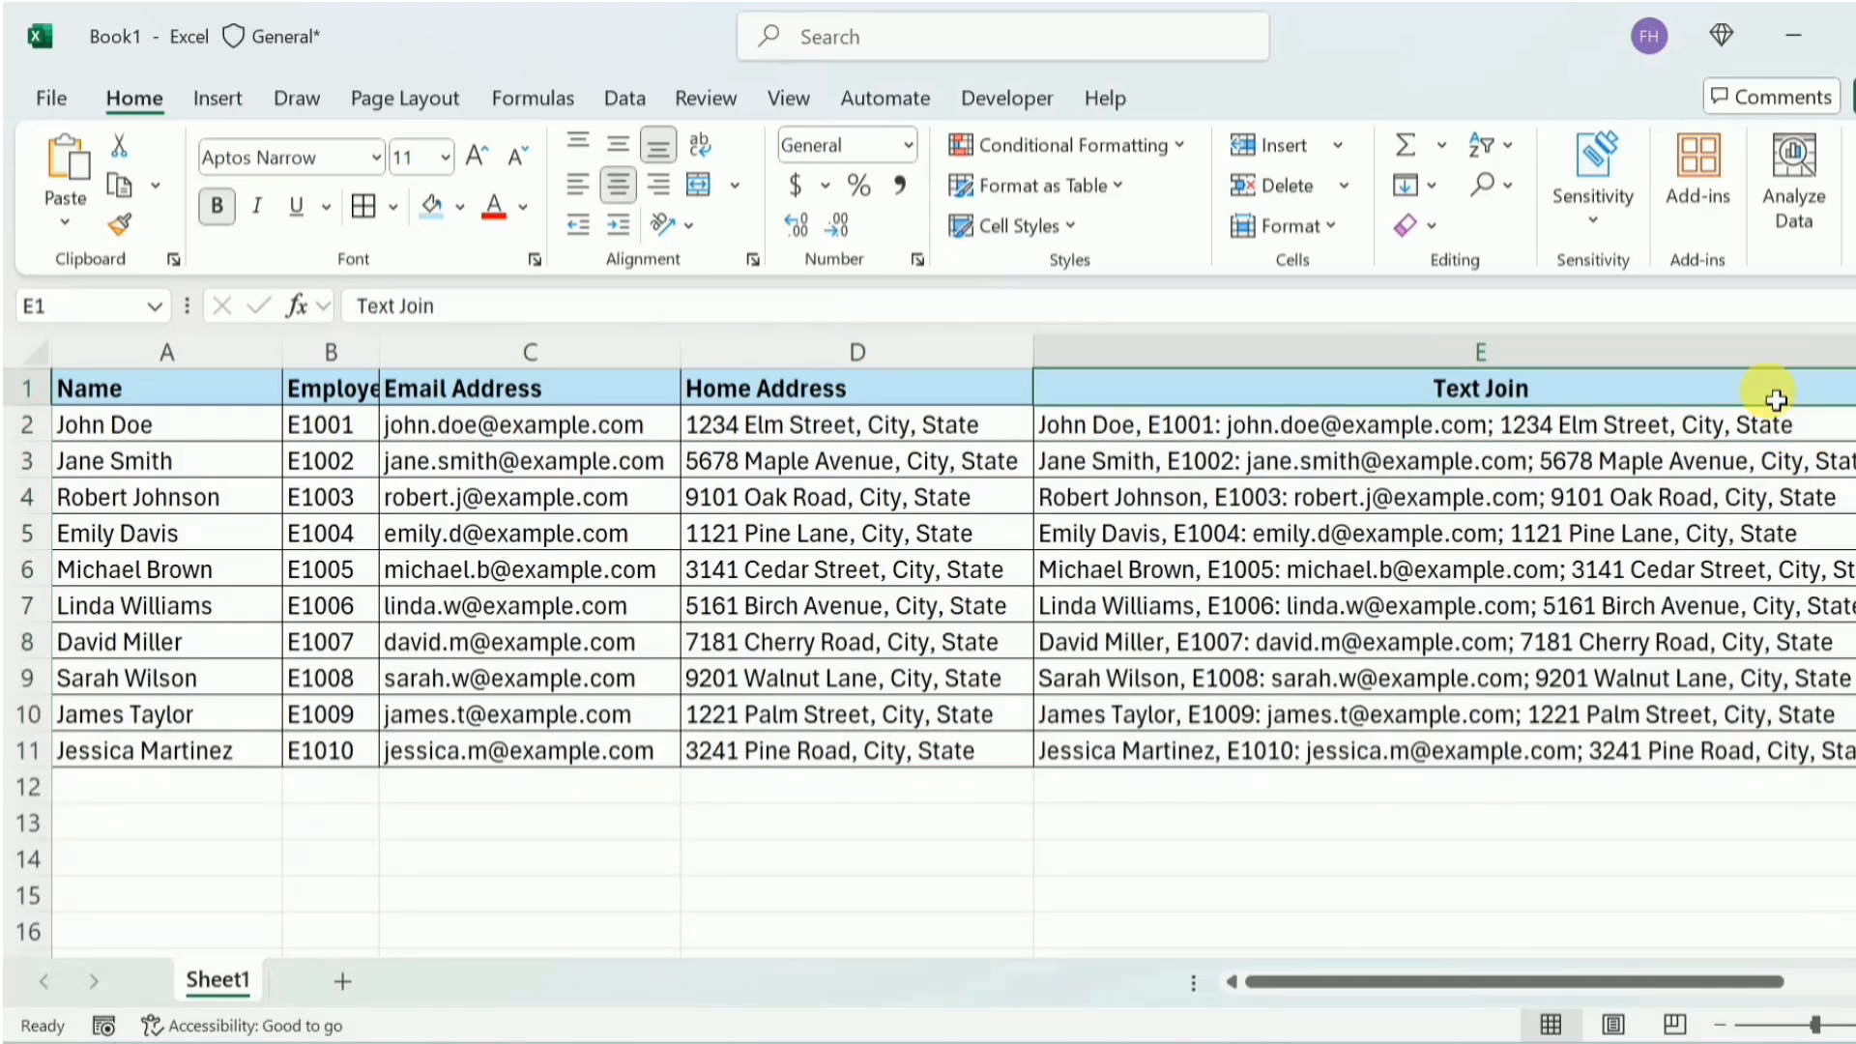